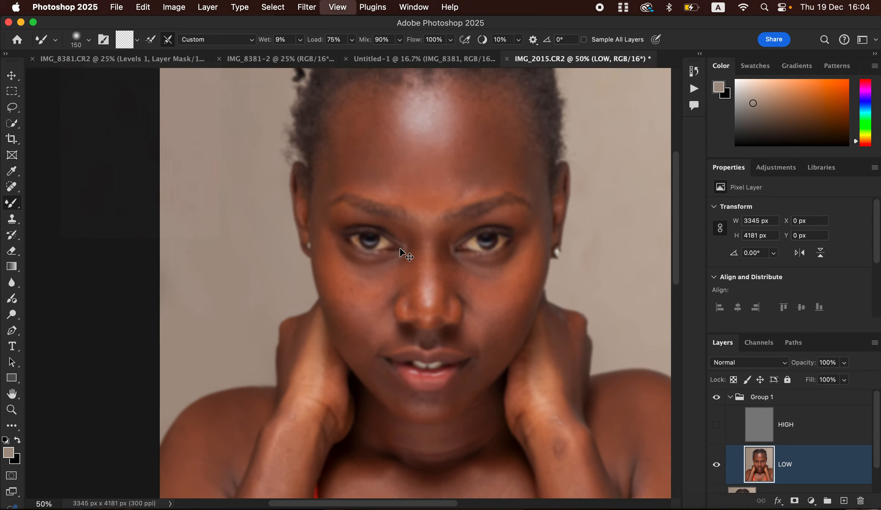
Zoom out to 33.3%, resize the Mixer Brush, and blend the forehead tones on LOW
scroll(400, 252, "down", 1)
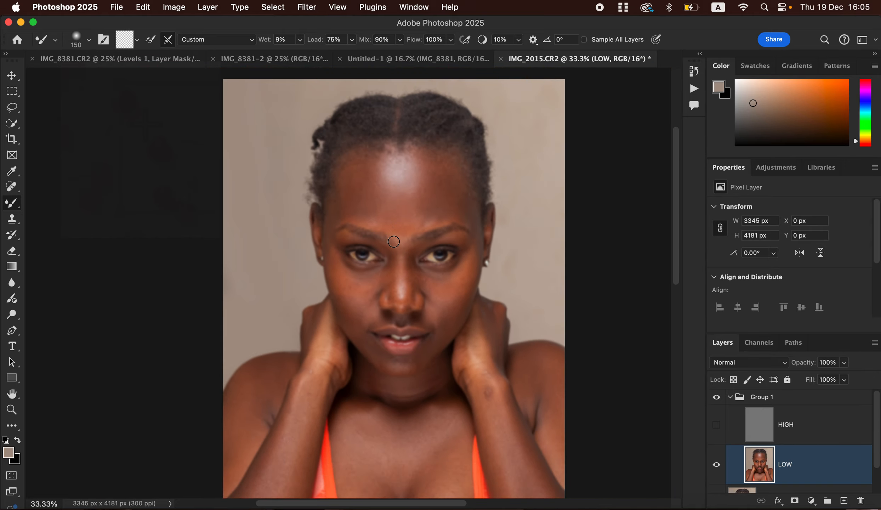
left_click_drag(413, 243, 382, 237)
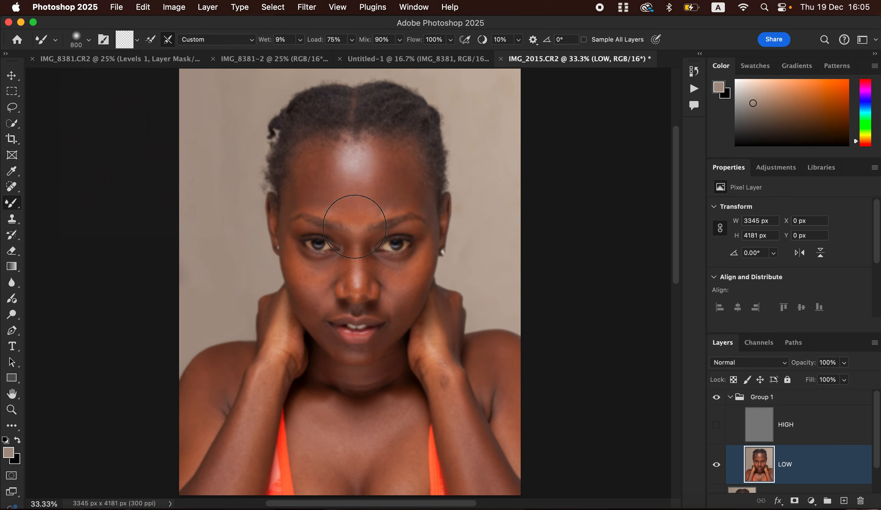
key("bracketleft")
key("bracketleft")
key("bracketleft")
mouse_move(312, 174)
left_mouse_down()
mouse_move(314, 158)
mouse_move(310, 178)
mouse_move(323, 188)
mouse_move(315, 184)
mouse_move(323, 163)
mouse_move(315, 165)
mouse_move(334, 201)
mouse_move(301, 177)
mouse_move(295, 192)
mouse_move(305, 174)
left_mouse_up()
key("bracketleft")
key("bracketleft")
key("bracketleft")
key("bracketleft")
key("bracketright")
key("bracketright")
Blend the forehead, the skin under both eyes and both cheeks with the Mixer Brush
mouse_move(396, 159)
left_mouse_down()
mouse_move(384, 203)
mouse_move(408, 183)
mouse_move(419, 191)
mouse_move(400, 163)
mouse_move(380, 198)
mouse_move(348, 197)
mouse_move(343, 208)
mouse_move(360, 207)
mouse_move(356, 230)
mouse_move(398, 174)
mouse_move(310, 177)
mouse_move(298, 193)
mouse_move(351, 160)
left_mouse_up()
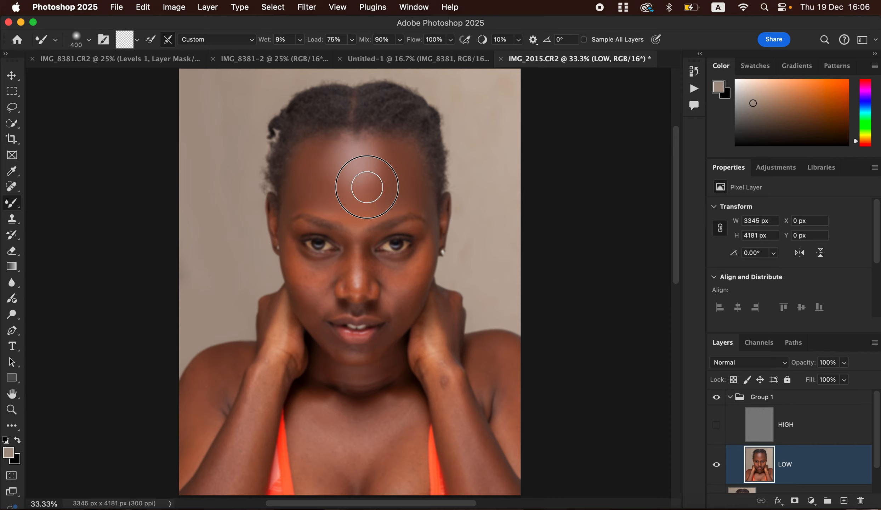
mouse_move(373, 150)
left_mouse_down()
mouse_move(393, 167)
mouse_move(368, 161)
mouse_move(391, 160)
mouse_move(369, 182)
mouse_move(346, 184)
mouse_move(323, 165)
mouse_move(378, 178)
mouse_move(377, 167)
mouse_move(385, 167)
mouse_move(395, 172)
mouse_move(389, 197)
mouse_move(381, 164)
mouse_move(337, 210)
mouse_move(364, 221)
mouse_move(391, 206)
mouse_move(428, 209)
mouse_move(409, 203)
mouse_move(377, 213)
mouse_move(323, 146)
mouse_move(362, 152)
mouse_move(354, 181)
mouse_move(363, 175)
mouse_move(293, 198)
mouse_move(334, 228)
left_mouse_up()
mouse_move(296, 261)
left_mouse_down()
mouse_move(319, 266)
mouse_move(306, 252)
mouse_move(321, 262)
left_mouse_up()
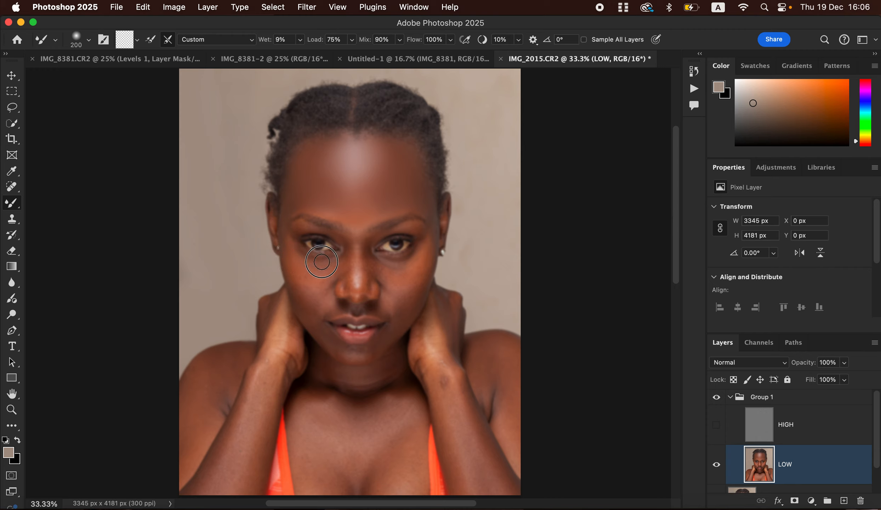
mouse_move(395, 261)
left_mouse_down()
mouse_move(405, 263)
mouse_move(386, 267)
mouse_move(399, 262)
mouse_move(380, 256)
mouse_move(406, 263)
mouse_move(419, 254)
mouse_move(374, 257)
mouse_move(418, 259)
mouse_move(419, 275)
mouse_move(399, 277)
mouse_move(421, 255)
mouse_move(418, 264)
mouse_move(409, 255)
mouse_move(403, 275)
mouse_move(393, 271)
left_mouse_up()
mouse_move(299, 273)
left_mouse_down()
mouse_move(291, 248)
mouse_move(300, 271)
mouse_move(288, 244)
mouse_move(308, 275)
mouse_move(334, 270)
mouse_move(315, 272)
mouse_move(309, 258)
mouse_move(323, 272)
mouse_move(319, 284)
mouse_move(298, 274)
mouse_move(311, 294)
mouse_move(297, 270)
mouse_move(310, 292)
mouse_move(314, 276)
mouse_move(300, 264)
left_mouse_up()
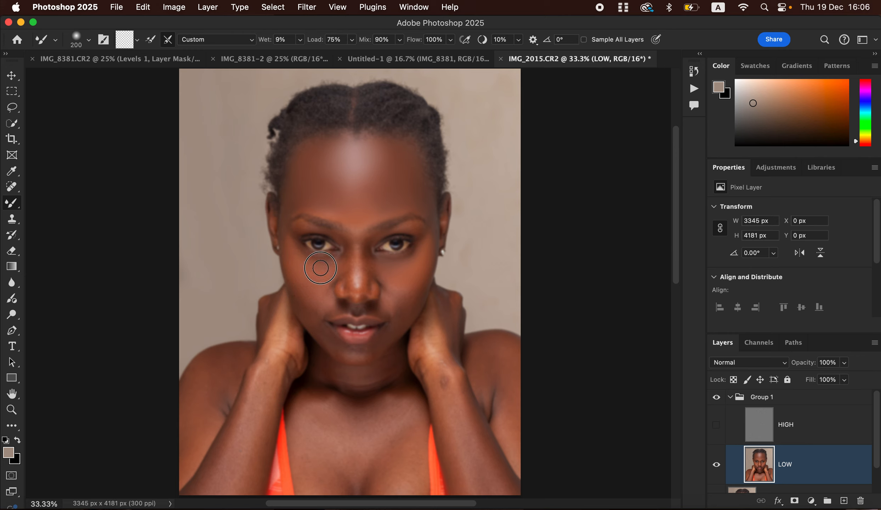
mouse_move(406, 277)
left_mouse_down()
mouse_move(401, 319)
mouse_move(409, 267)
mouse_move(422, 243)
mouse_move(390, 274)
mouse_move(408, 274)
mouse_move(377, 264)
mouse_move(406, 284)
mouse_move(387, 343)
mouse_move(349, 354)
mouse_move(377, 350)
mouse_move(392, 327)
mouse_move(326, 334)
mouse_move(331, 342)
mouse_move(312, 320)
mouse_move(338, 351)
mouse_move(316, 332)
mouse_move(321, 312)
mouse_move(388, 306)
mouse_move(391, 315)
mouse_move(393, 276)
mouse_move(386, 277)
mouse_move(410, 263)
mouse_move(394, 262)
mouse_move(342, 210)
mouse_move(301, 191)
mouse_move(292, 211)
left_mouse_up()
Blend the nose bridge, the nose sides and the cheek beside the left nostril
mouse_move(339, 242)
left_mouse_down()
mouse_move(347, 287)
mouse_move(344, 242)
mouse_move(350, 286)
mouse_move(348, 255)
left_mouse_up()
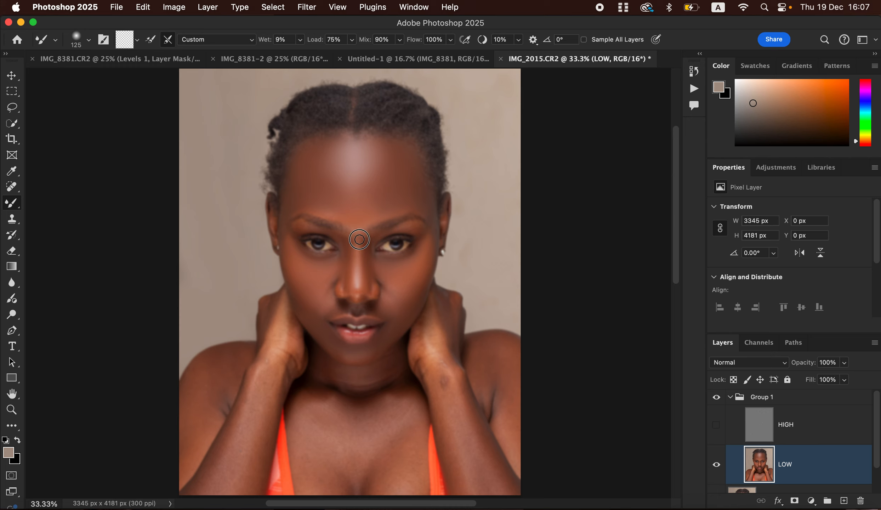
mouse_move(348, 276)
left_mouse_down()
mouse_move(342, 281)
mouse_move(358, 293)
mouse_move(368, 250)
mouse_move(368, 281)
mouse_move(383, 277)
mouse_move(386, 290)
left_mouse_up()
mouse_move(358, 251)
left_mouse_down()
mouse_move(362, 234)
mouse_move(367, 249)
mouse_move(380, 236)
mouse_move(421, 231)
mouse_move(431, 215)
left_mouse_up()
mouse_move(321, 308)
left_mouse_down()
mouse_move(329, 316)
mouse_move(315, 311)
mouse_move(382, 307)
mouse_move(352, 307)
mouse_move(349, 293)
left_mouse_up()
key("bracketright")
Blend the neck shadow and smooth the chest and collarbone skin tones
mouse_move(341, 384)
left_mouse_down()
mouse_move(393, 364)
mouse_move(347, 378)
mouse_move(329, 368)
mouse_move(373, 386)
mouse_move(393, 361)
mouse_move(311, 376)
left_mouse_up()
key("bracketright")
key("bracketright")
key("bracketright")
mouse_move(390, 422)
left_mouse_down()
mouse_move(396, 417)
mouse_move(393, 460)
mouse_move(401, 467)
left_mouse_up()
mouse_move(386, 431)
left_mouse_down()
mouse_move(343, 432)
mouse_move(316, 418)
mouse_move(323, 480)
mouse_move(323, 469)
mouse_move(348, 454)
mouse_move(351, 477)
mouse_move(359, 464)
mouse_move(343, 433)
mouse_move(399, 403)
left_mouse_up()
key("bracketleft")
key("bracketleft")
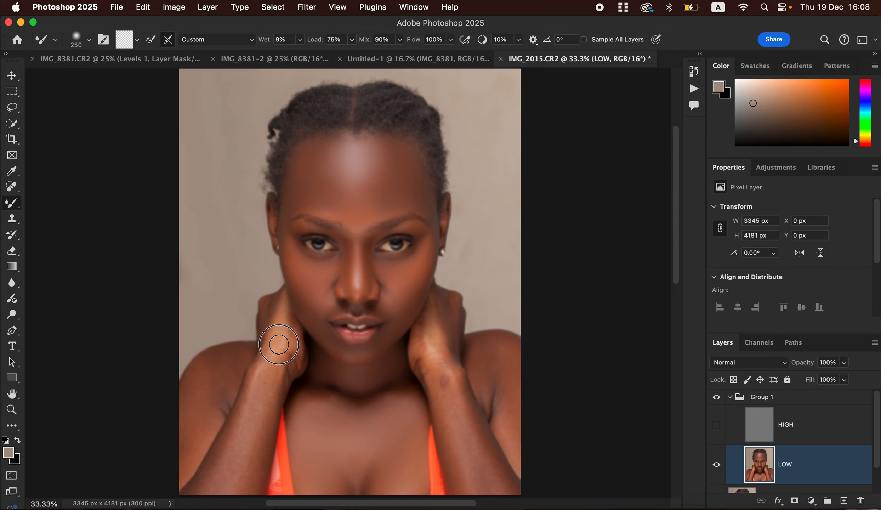
Smooth the hand, wrist, forearm and shoulder skin with a smaller Mixer Brush
key("bracketleft")
mouse_move(288, 335)
left_mouse_down()
mouse_move(287, 370)
mouse_move(270, 351)
mouse_move(248, 429)
mouse_move(236, 458)
mouse_move(238, 423)
mouse_move(223, 465)
mouse_move(262, 435)
mouse_move(245, 478)
mouse_move(246, 440)
mouse_move(234, 473)
mouse_move(240, 436)
mouse_move(287, 362)
left_mouse_up()
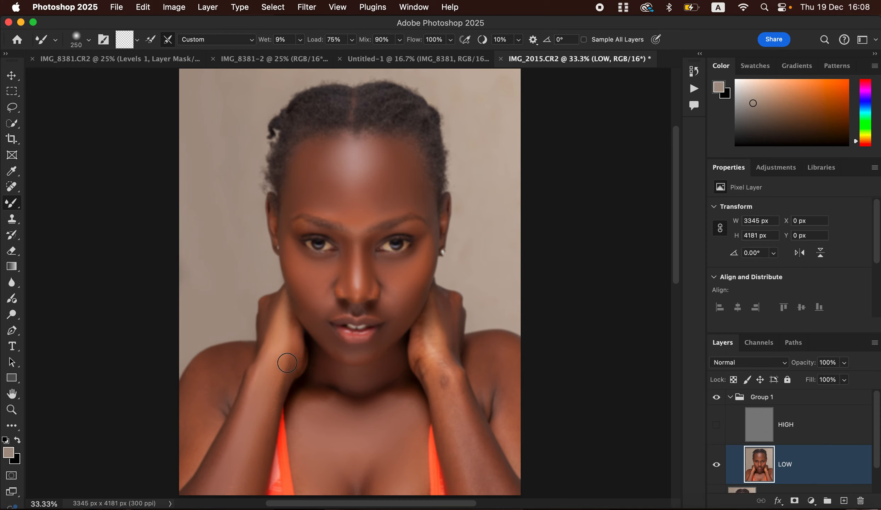
mouse_move(232, 366)
left_mouse_down()
mouse_move(220, 408)
mouse_move(233, 359)
mouse_move(205, 373)
mouse_move(207, 400)
mouse_move(214, 411)
mouse_move(223, 404)
mouse_move(195, 446)
mouse_move(234, 356)
left_mouse_up()
mouse_move(425, 343)
left_mouse_down()
mouse_move(440, 370)
mouse_move(426, 341)
mouse_move(419, 344)
mouse_move(448, 325)
mouse_move(449, 309)
mouse_move(450, 331)
mouse_move(429, 369)
mouse_move(415, 356)
mouse_move(468, 462)
mouse_move(456, 449)
mouse_move(456, 422)
mouse_move(479, 464)
mouse_move(486, 456)
left_mouse_up()
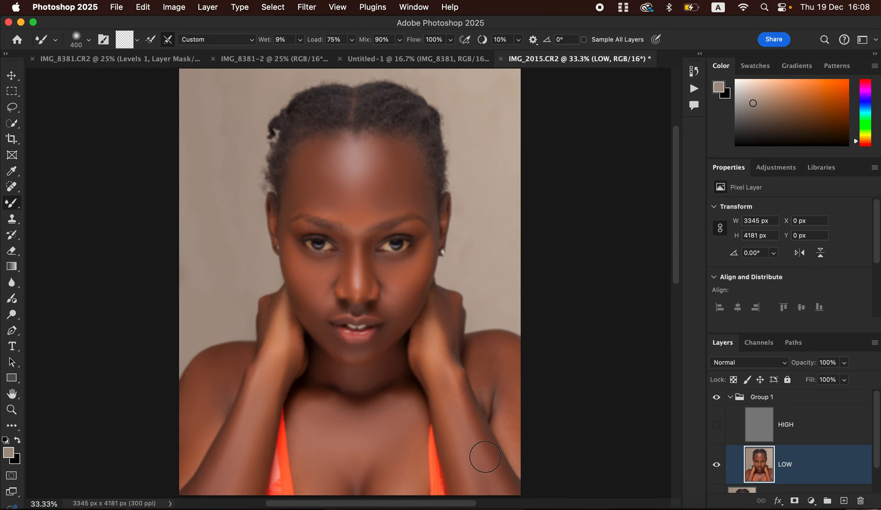
key("bracketleft")
mouse_move(456, 464)
left_mouse_down()
mouse_move(423, 333)
mouse_move(420, 365)
left_mouse_up()
key("bracketright")
mouse_move(485, 360)
left_mouse_down()
mouse_move(502, 407)
mouse_move(486, 361)
mouse_move(501, 353)
mouse_move(518, 445)
mouse_move(516, 460)
mouse_move(492, 462)
mouse_move(507, 481)
mouse_move(453, 376)
mouse_move(433, 353)
mouse_move(426, 361)
mouse_move(437, 374)
mouse_move(495, 365)
mouse_move(481, 354)
mouse_move(509, 357)
left_mouse_up()
Touch up the upper chest, left collarbone, under-eye, temples and shoulder edge, then show the HIGH layer
left_click_drag(401, 409, 400, 381)
mouse_move(338, 407)
left_mouse_down()
mouse_move(301, 413)
mouse_move(315, 472)
mouse_move(338, 468)
mouse_move(340, 480)
mouse_move(301, 454)
mouse_move(304, 425)
left_mouse_up()
mouse_move(327, 265)
left_mouse_down()
mouse_move(337, 258)
mouse_move(308, 262)
left_mouse_up()
left_click_drag(284, 204, 287, 226)
left_click_drag(422, 201, 425, 217)
left_click_drag(240, 359, 238, 371)
left_click(716, 425)
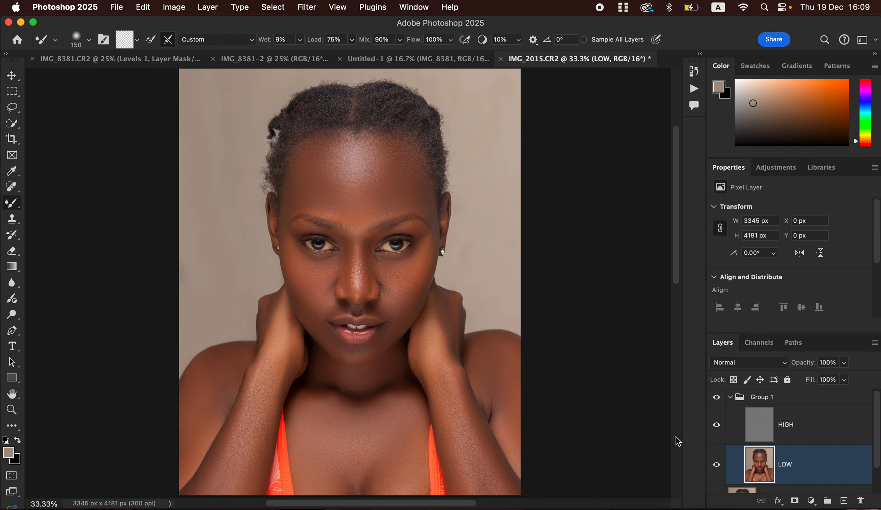
Blend the neck edge, chest and forearm, then toggle Group 1 off and on to compare
mouse_move(444, 310)
left_mouse_down()
mouse_move(490, 343)
mouse_move(473, 352)
mouse_move(495, 405)
left_mouse_up()
mouse_move(371, 450)
left_mouse_down()
mouse_move(369, 491)
mouse_move(348, 486)
left_mouse_up()
left_click_drag(258, 451, 269, 416)
left_click(717, 398)
left_click(716, 398)
left_click(717, 398)
left_click(716, 402)
Blend the cheek, upper lip, under-eye toward the nose bridge, and both brows
left_click_drag(432, 304, 406, 314)
mouse_move(342, 312)
left_mouse_down()
mouse_move(323, 318)
mouse_move(334, 311)
mouse_move(330, 339)
mouse_move(349, 353)
mouse_move(338, 352)
mouse_move(371, 354)
left_mouse_up()
left_click_drag(401, 263, 375, 259)
mouse_move(390, 208)
left_mouse_down()
mouse_move(409, 202)
mouse_move(434, 234)
mouse_move(410, 213)
left_mouse_up()
left_click_drag(329, 214, 325, 212)
left_click(15, 108)
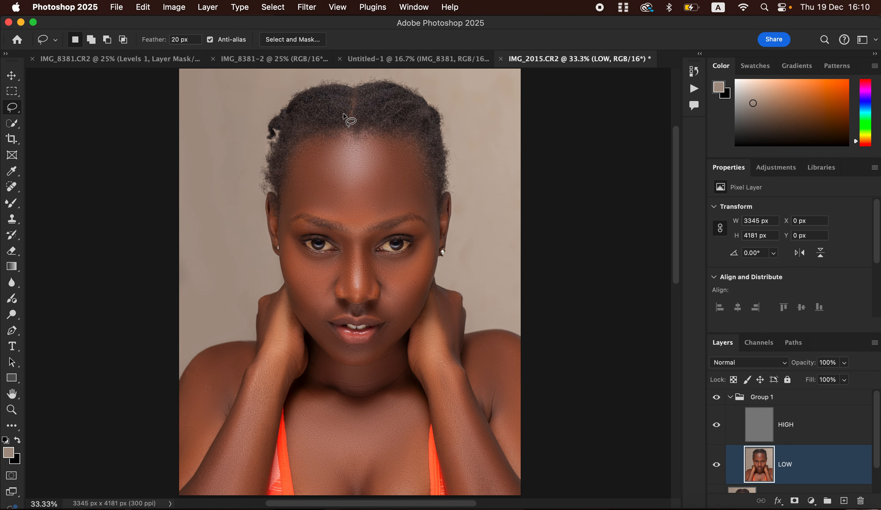
Lasso the forehead along the hairline, apply a 21-pixel Gaussian Blur, then deselect
mouse_move(305, 147)
left_mouse_down()
mouse_move(316, 135)
mouse_move(368, 134)
mouse_move(409, 145)
mouse_move(434, 222)
mouse_move(407, 211)
mouse_move(354, 234)
mouse_move(306, 212)
mouse_move(282, 223)
mouse_move(294, 144)
mouse_move(304, 141)
left_mouse_up()
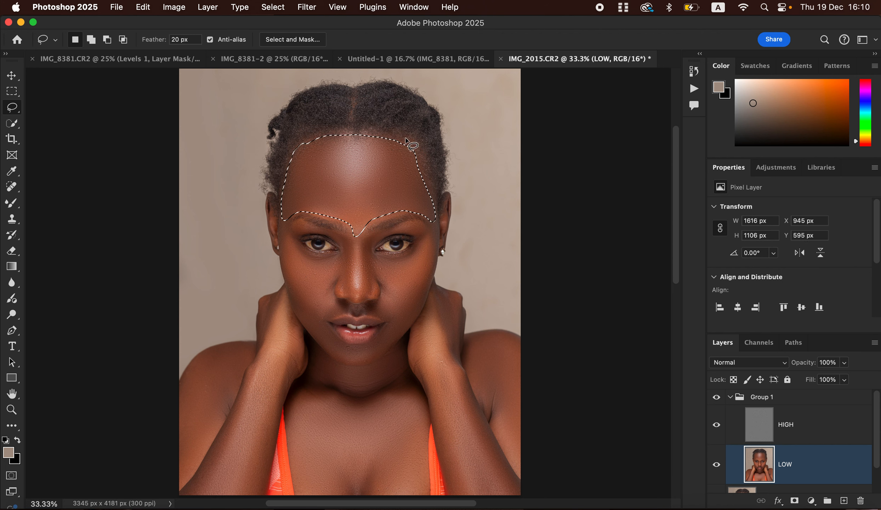
left_click(307, 8)
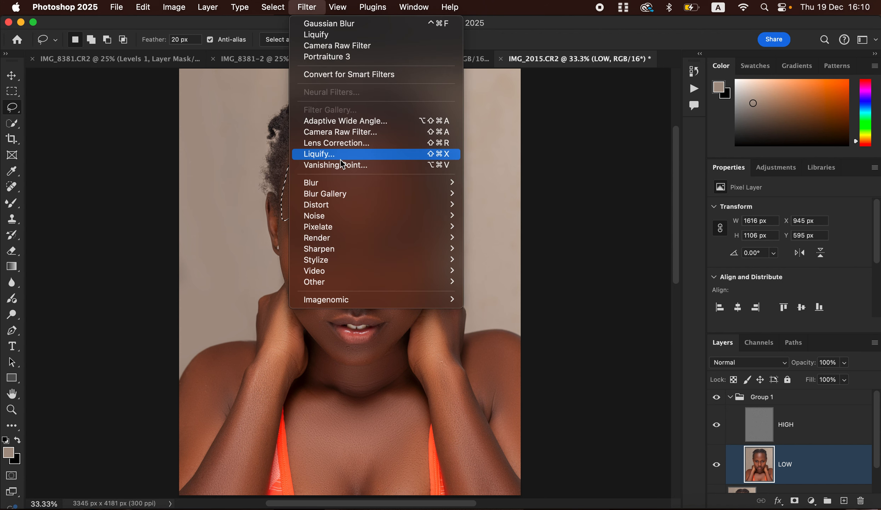
mouse_move(410, 184)
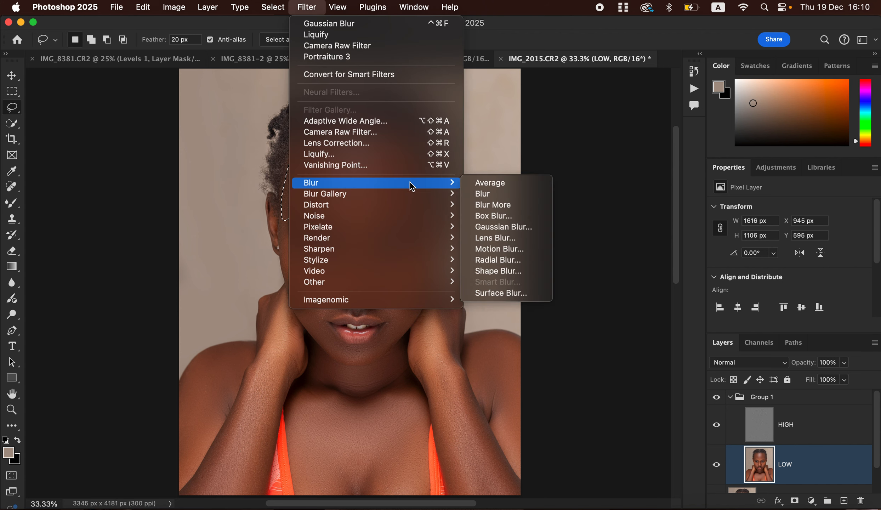
left_click(499, 227)
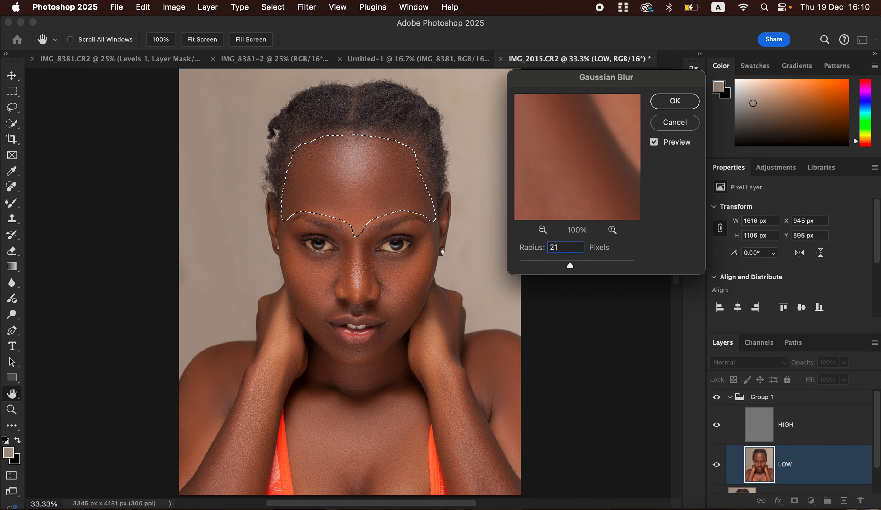
key("Return")
key("super+d")
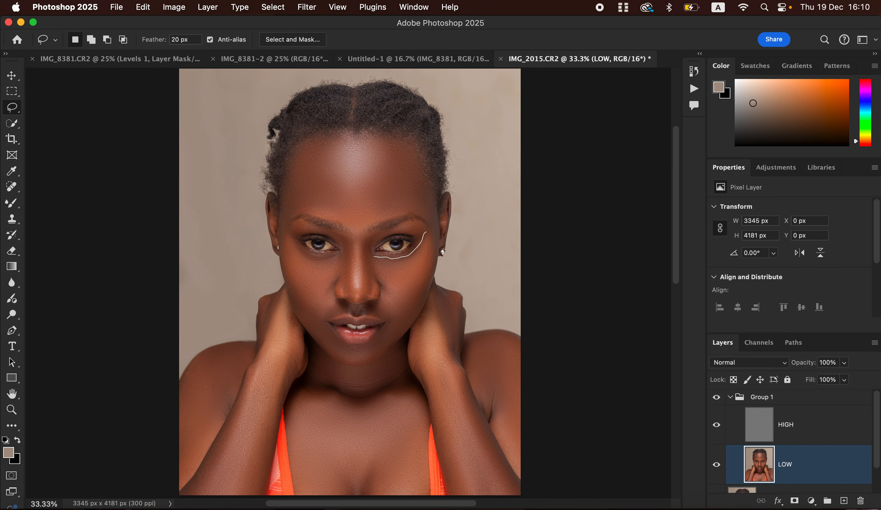
Lasso the cheek under the right eye and give it a 21-pixel Gaussian Blur
left_click_drag(372, 268, 373, 257)
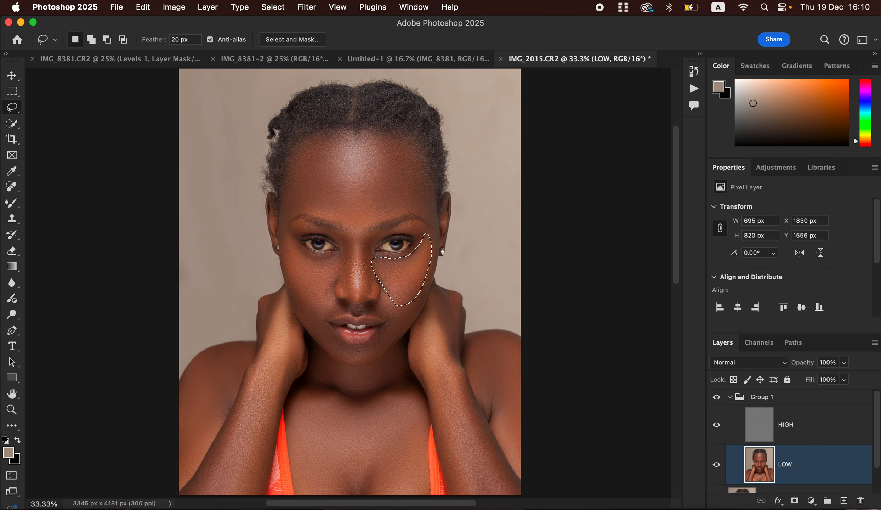
left_click(306, 7)
mouse_move(375, 183)
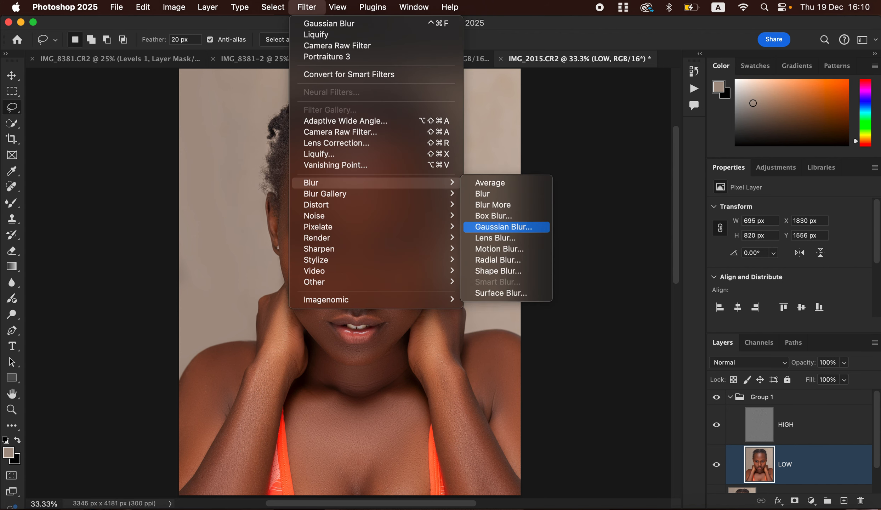
left_click(496, 226)
key("Return")
key("super+d")
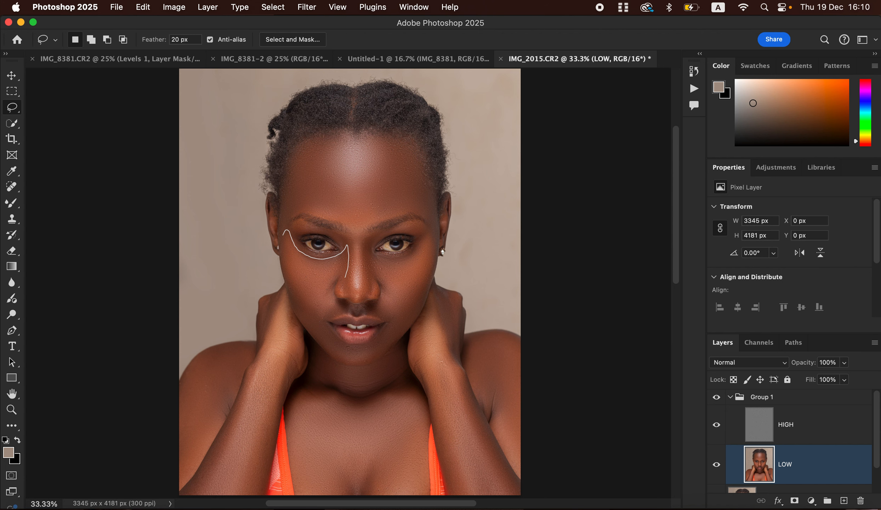
Apply the same 21-pixel Gaussian Blur to a lasso selection under the left eye
left_click_drag(284, 257, 283, 240)
left_click(306, 7)
mouse_move(311, 183)
left_click(495, 226)
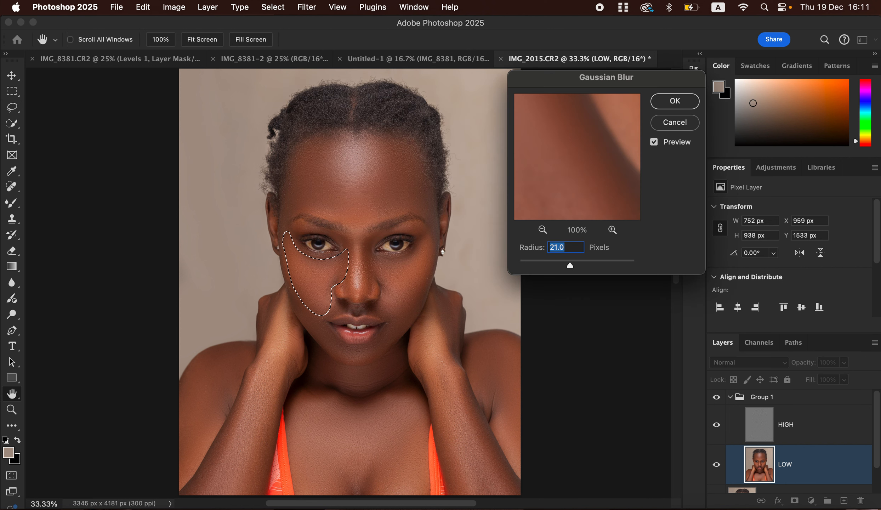
key("Return")
key("super+d")
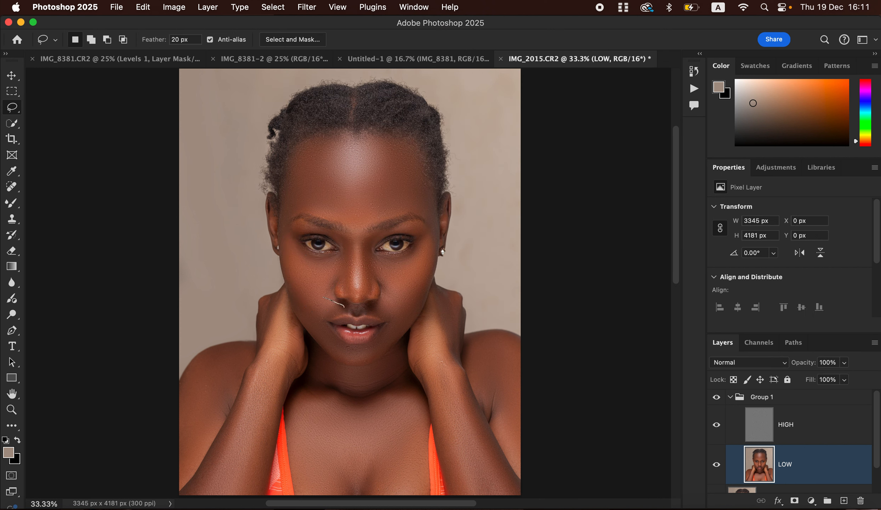
Lasso the cheek beside the nose and mouth and blur it at 21 pixels
left_click_drag(308, 312, 307, 293)
left_click(307, 7)
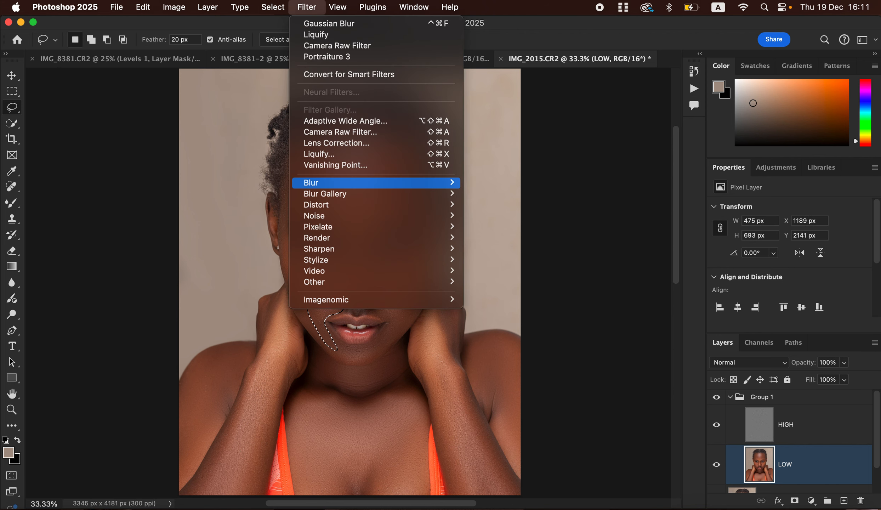
mouse_move(311, 182)
left_click(502, 226)
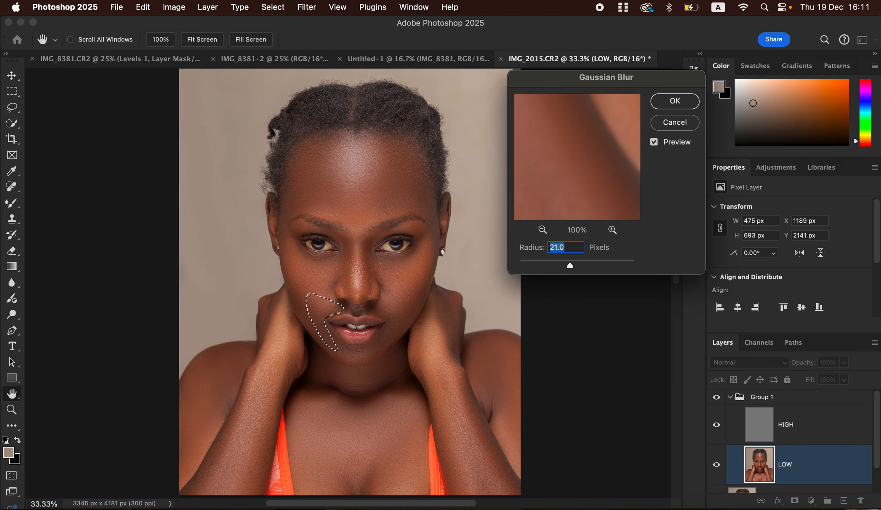
key("Return")
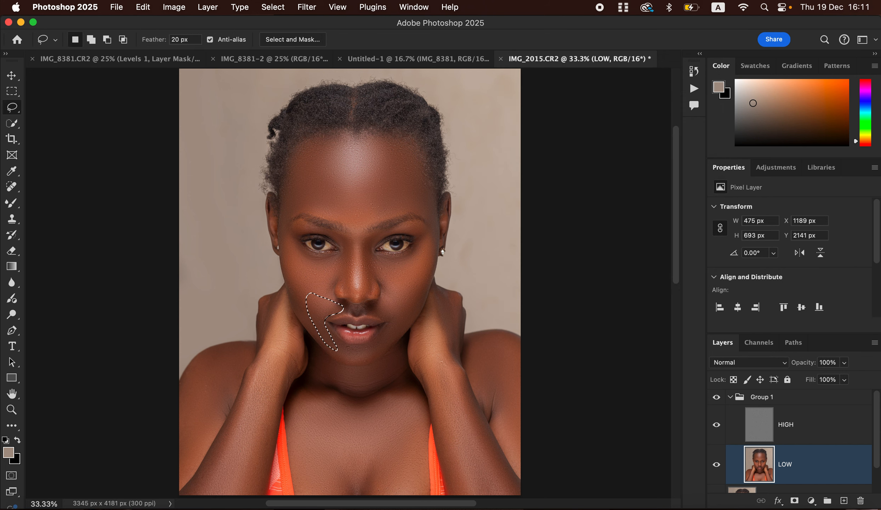
Fade the Gaussian Blur to 62% opacity, deselect, and select the HIGH layer
right_click(320, 186)
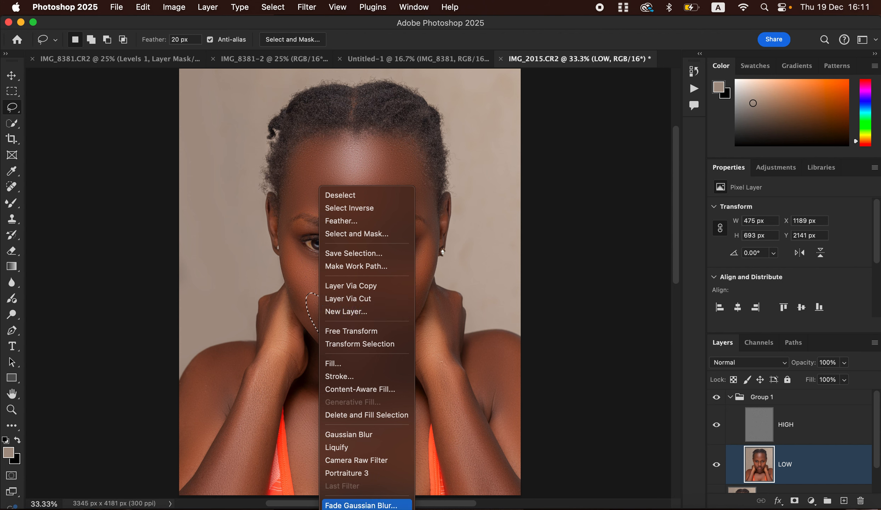
key("super+shift+f")
type("62")
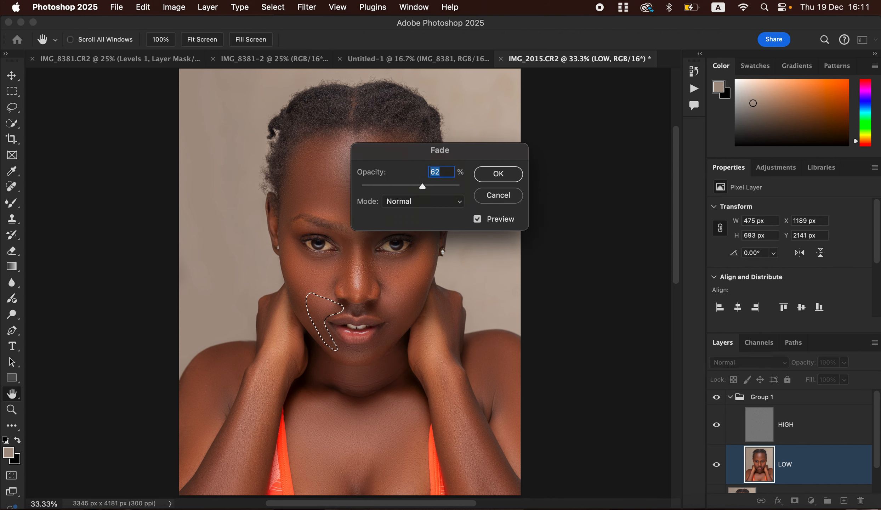
key("Return")
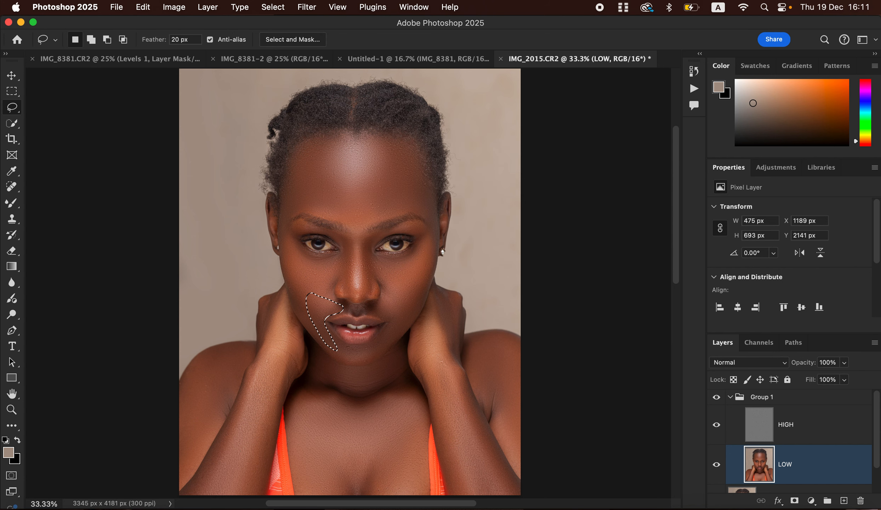
key("super+d")
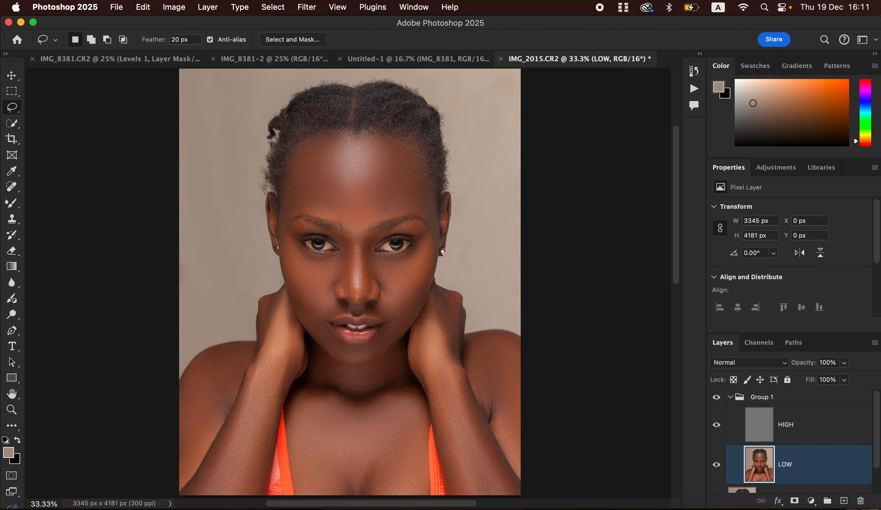
left_click(790, 425)
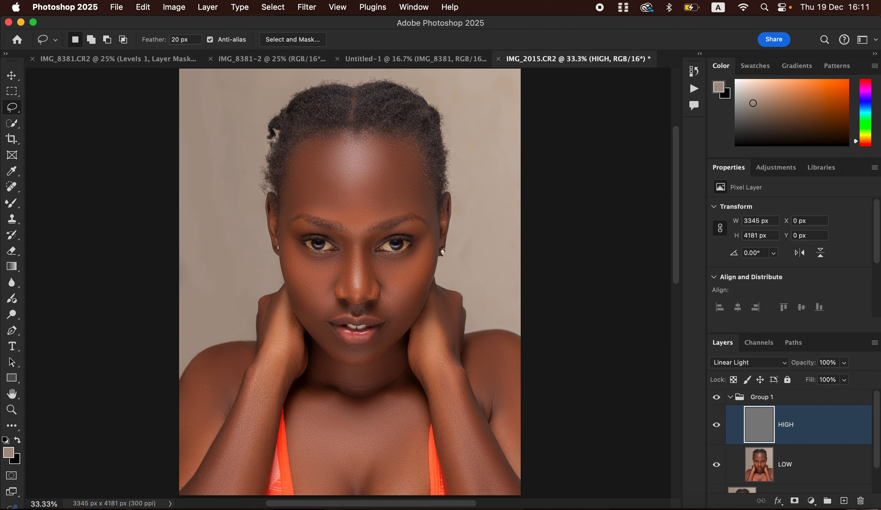
Choose the Clone Stamp with a 25 px soft brush sampling Current Layer, and zoom to 100%
key("s")
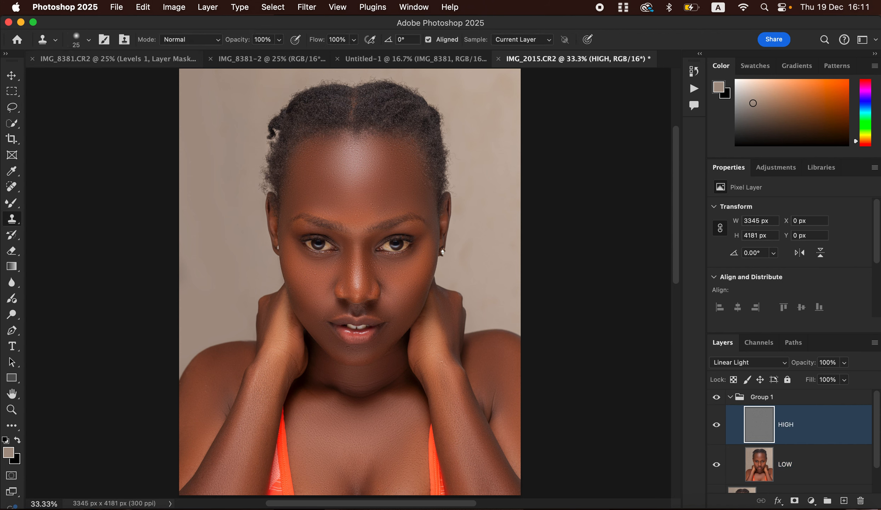
left_click(88, 39)
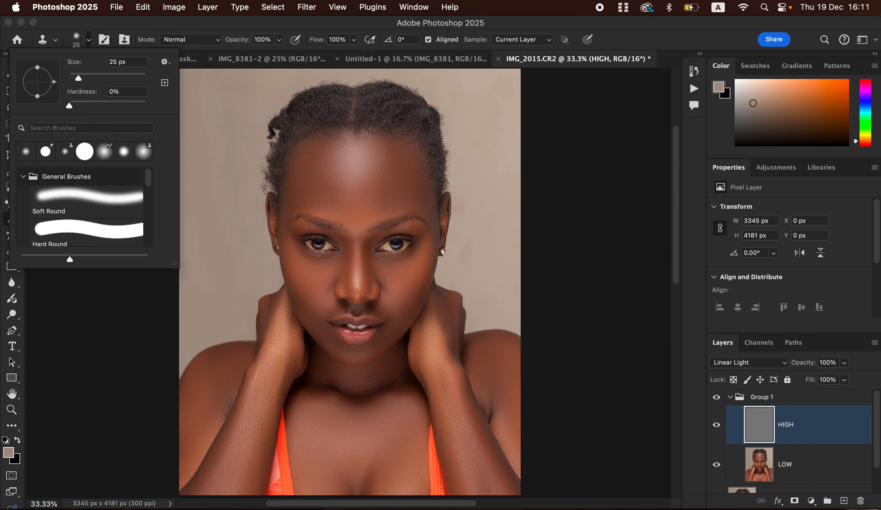
key("Escape")
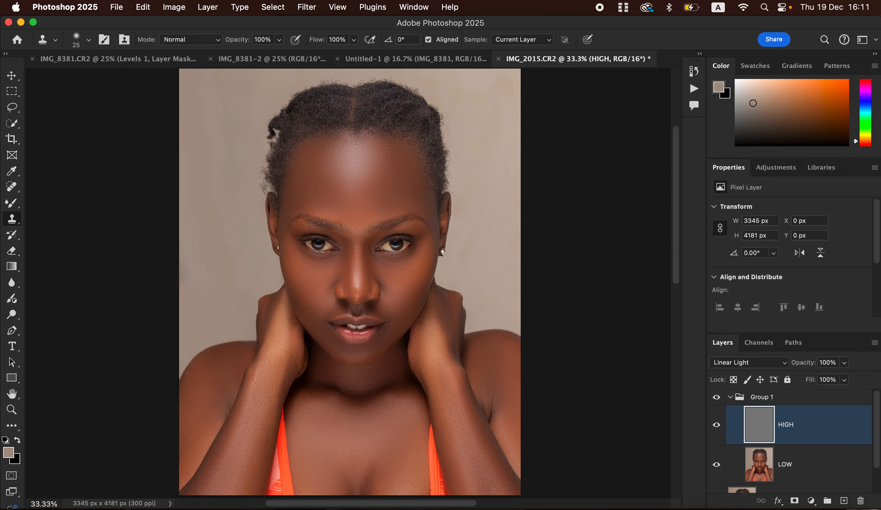
left_click(522, 40)
left_click(523, 39)
key("super+equal")
key("super+equal")
key("super+equal")
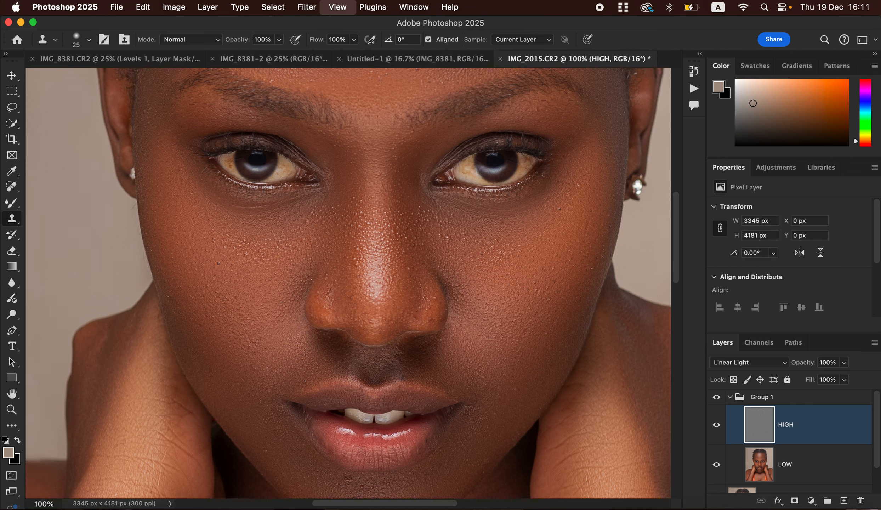
Zoom to 200%, enlarge the Clone Stamp to 35, and sample clean cheek skin
key("super+equal")
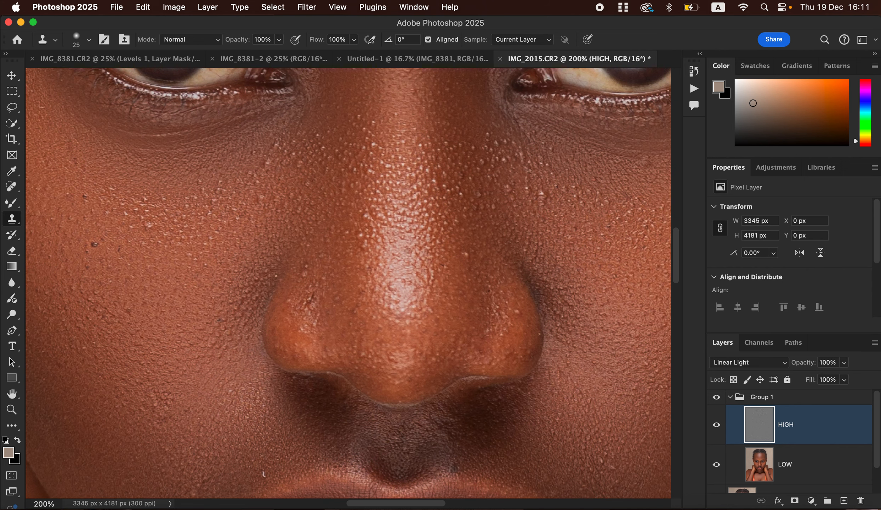
key("bracketright")
left_click(559, 206)
left_click(550, 219)
left_click(516, 200)
left_click(536, 174)
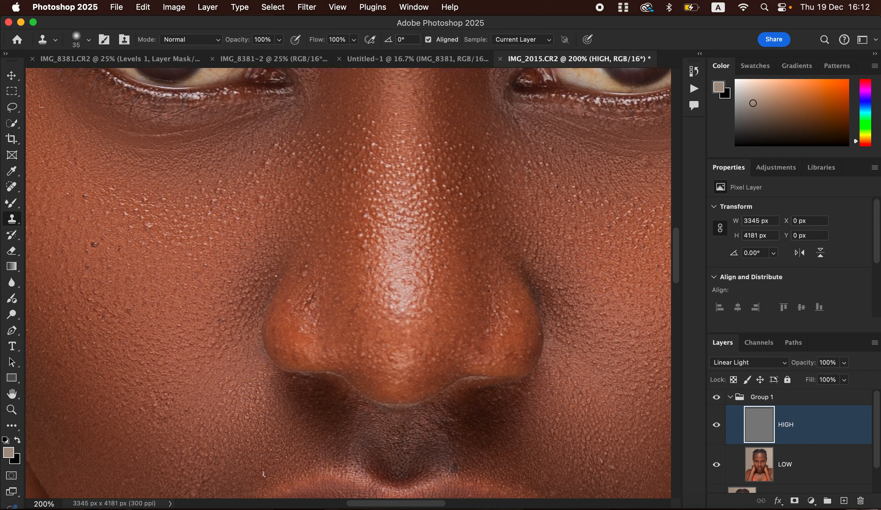
Clone out the dark streak, small bumps and bright specks along the side of the nose
left_click(310, 301)
left_click(306, 270)
left_click(317, 275)
left_click(359, 234)
left_click(366, 216)
left_click(370, 226)
left_click(376, 211)
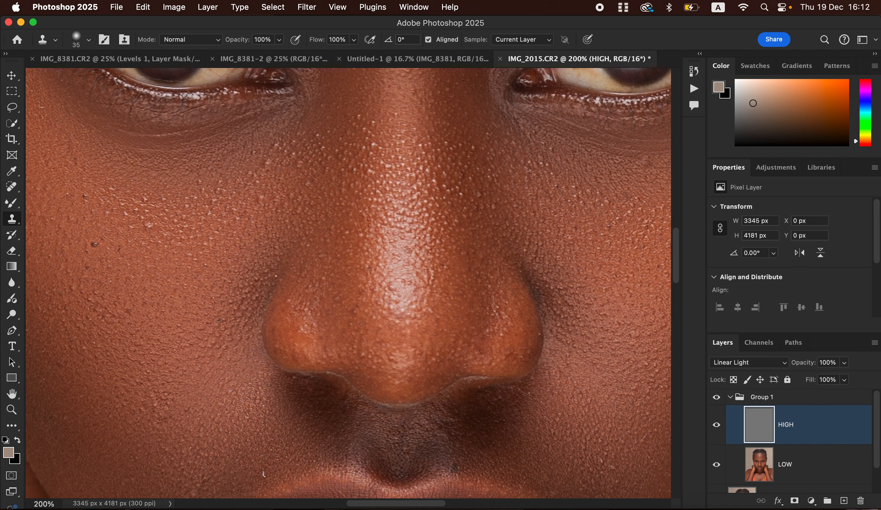
left_click(449, 191)
Clone away the remaining bright bumps on the nose and nose bridge
left_click(458, 190)
left_click(468, 199)
left_click(468, 189)
left_click(470, 163)
left_click(486, 198)
left_click(493, 205)
left_click(372, 178)
Remove the cheek bump, dark left-cheek spot, hair-like mark and two nose spots
left_click(150, 225)
left_click(93, 244)
left_click(265, 474)
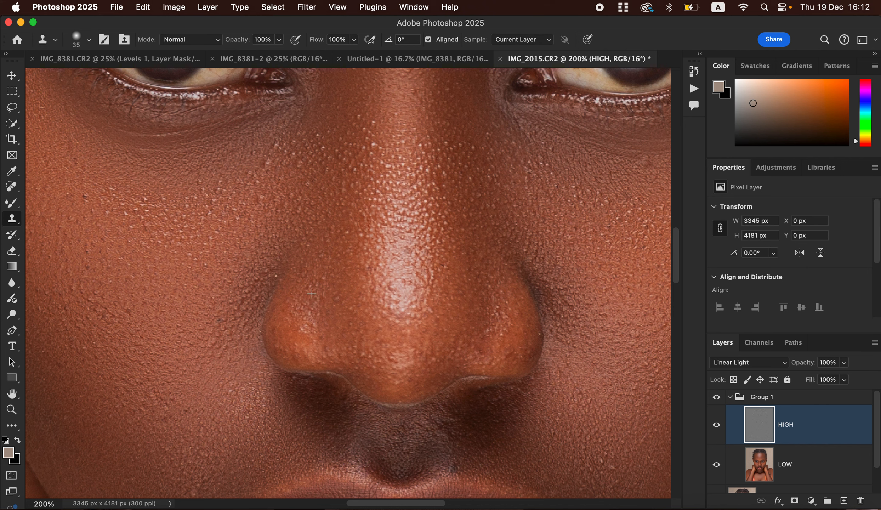
left_click(338, 276)
left_click(436, 182)
Clone out the specks below the eye, the forehead blemish and light specks above the left eyebrow
scroll(531, 187, "right", 10)
scroll(531, 187, "up", 3)
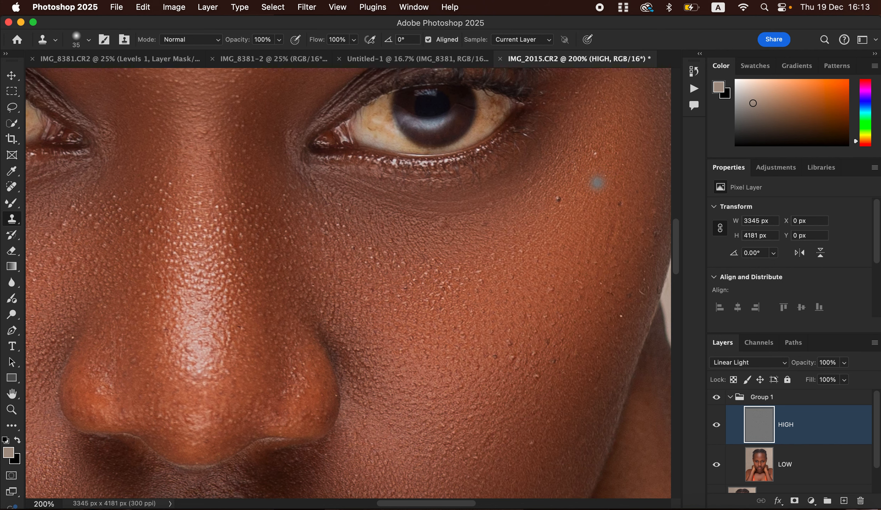
left_click(595, 153)
left_click(559, 198)
scroll(533, 184, "up", 10)
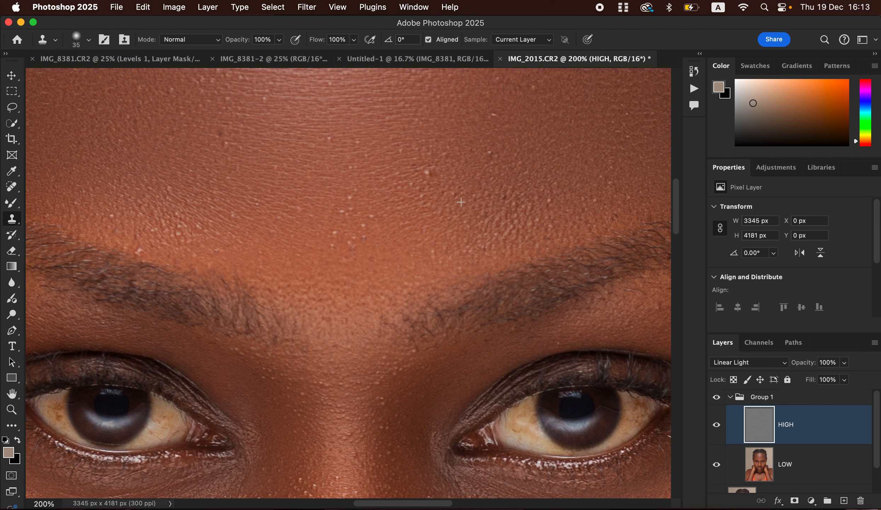
left_click(427, 172)
left_click(188, 232)
left_click(180, 220)
left_click(149, 246)
left_click(142, 249)
Zoom back to 100%, review face and neck, clone out the forearm specks, and zoom out
key("super+minus")
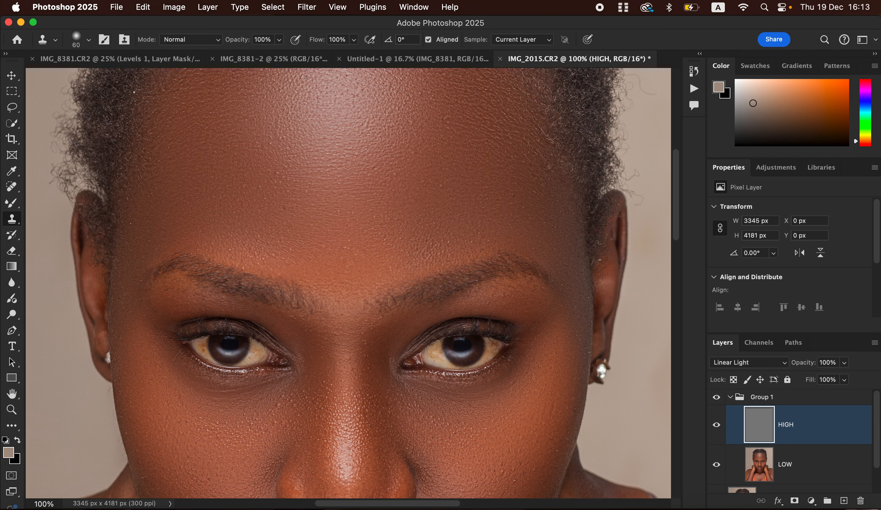
scroll(492, 187, "up", 4)
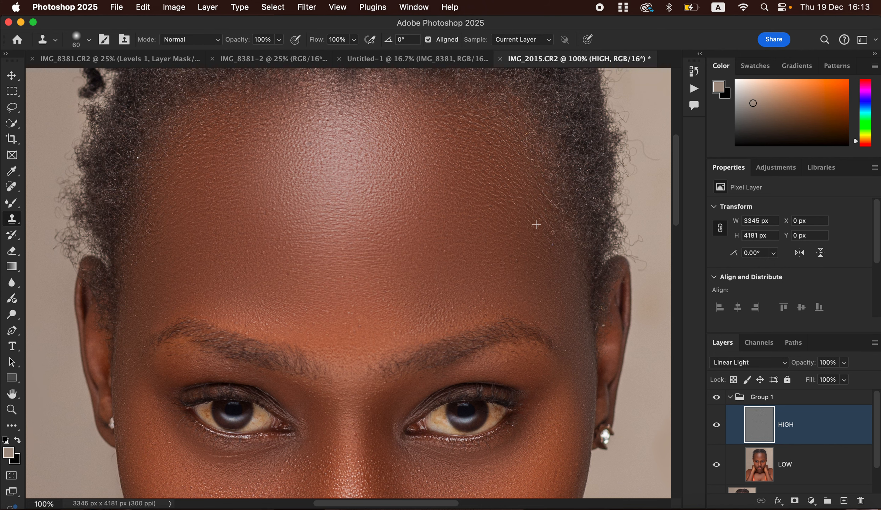
scroll(345, 290, "down", 10)
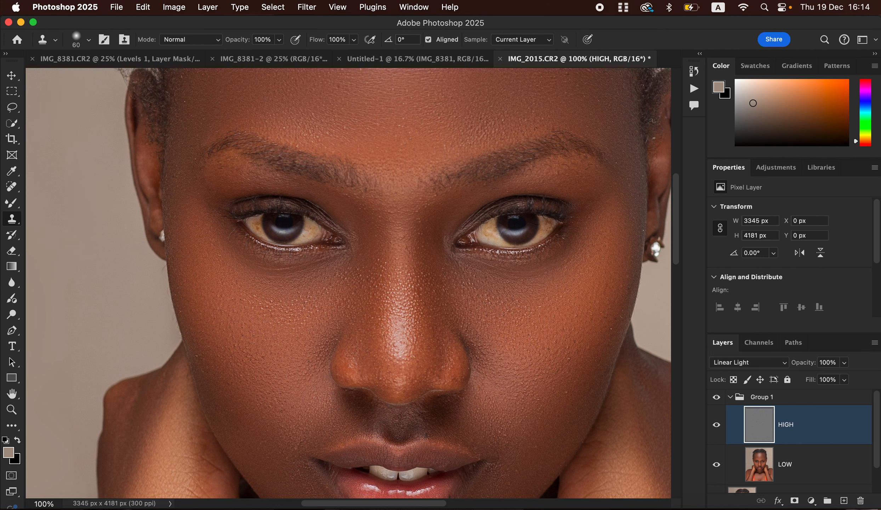
scroll(454, 404, "down", 6)
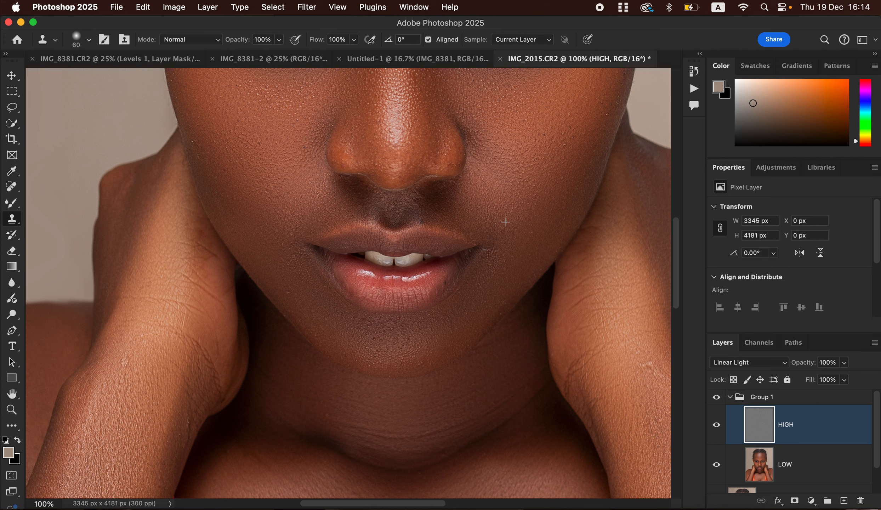
scroll(517, 269, "right", 8)
scroll(517, 269, "down", 4)
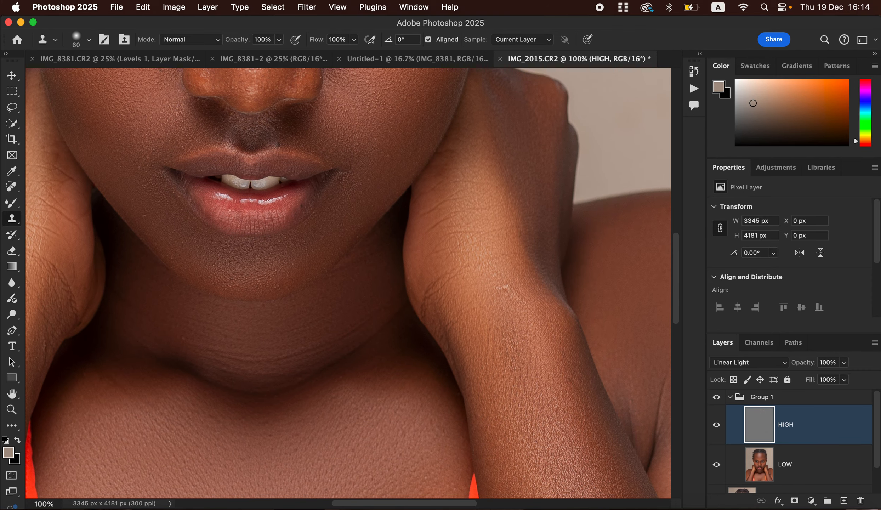
left_click(505, 289)
scroll(386, 363, "left", 10)
scroll(386, 363, "down", 4)
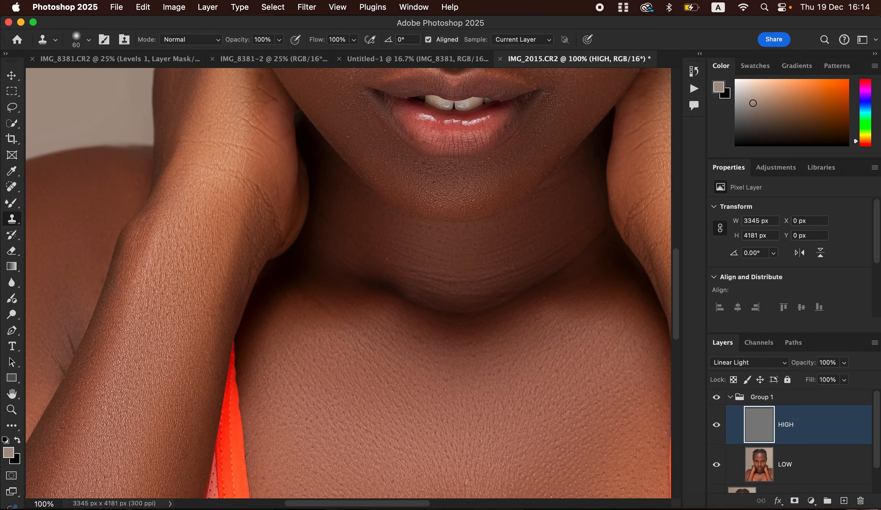
key("super+minus")
key("super+minus")
key("super+minus")
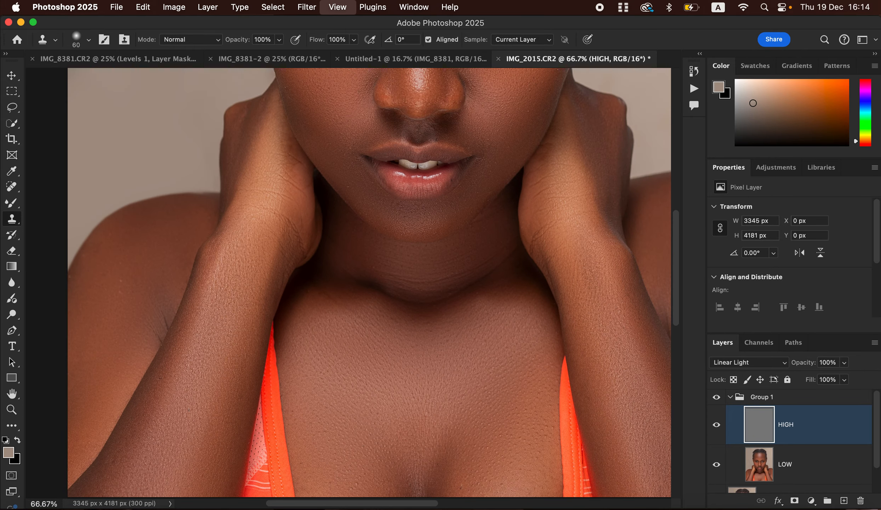
key("super+minus")
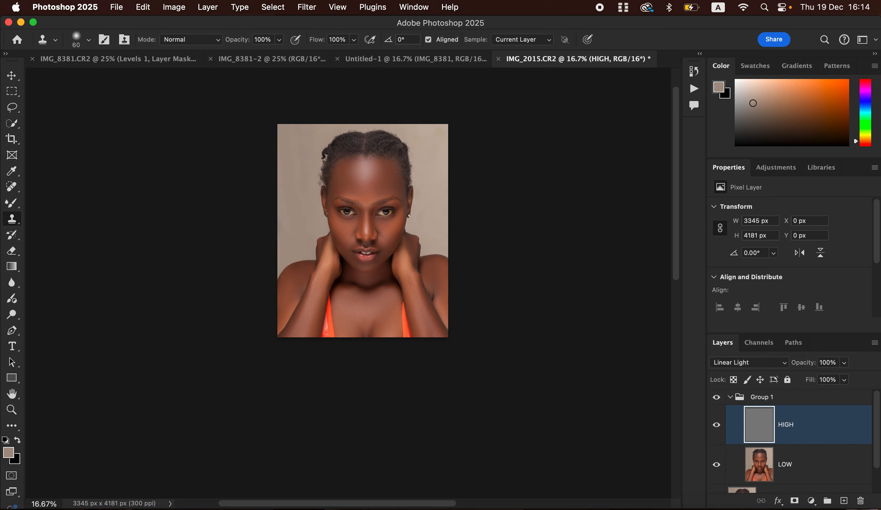
Toggle Group 1 off and on to compare the retouch with the original
left_click(730, 397)
left_click(716, 397)
left_click(717, 397)
left_click(716, 397)
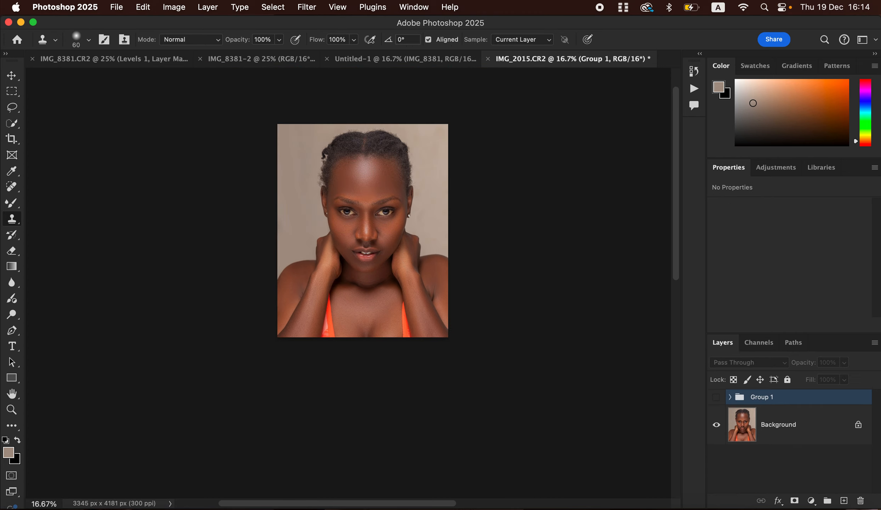
left_click(716, 397)
Zoom to 33.33% and stamp all visible layers into a merged Layer 1
key("super+plus")
key("super+plus")
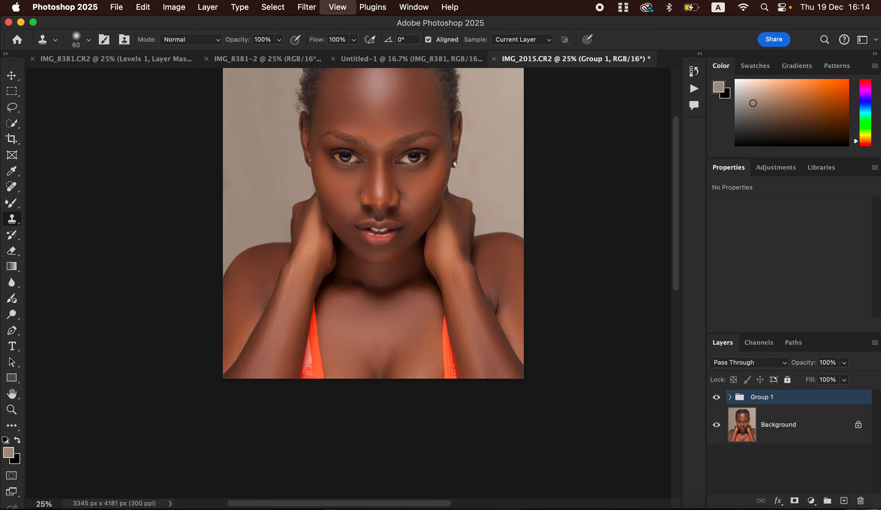
scroll(454, 332, "up", 2)
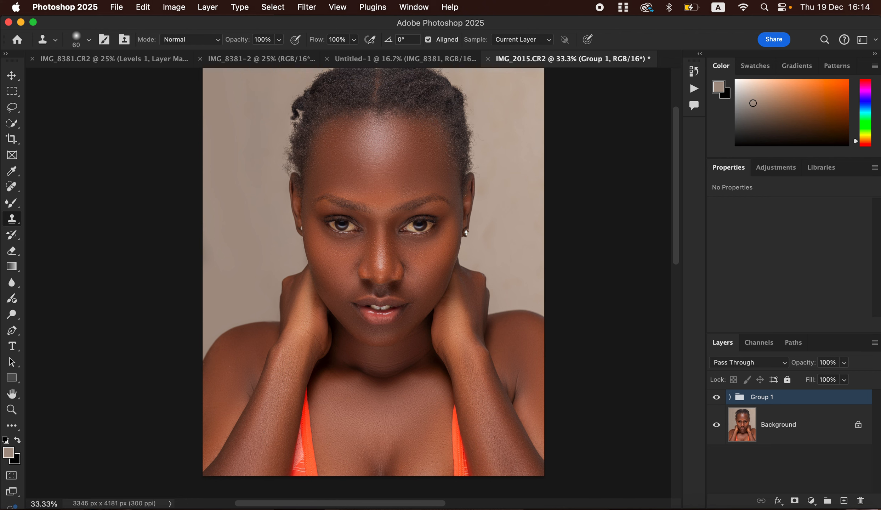
key("super+alt+shift+e")
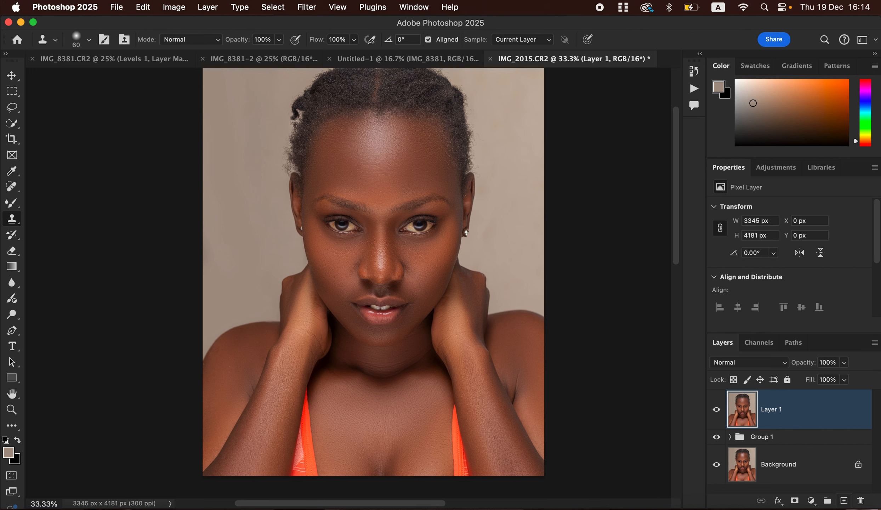
Add a new empty Layer 2 with its blend mode set to Color
key("super+shift+alt+n")
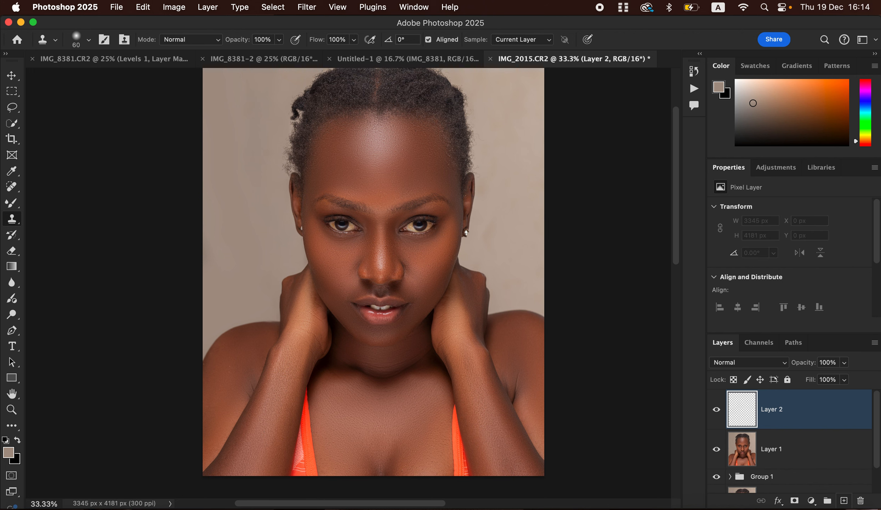
left_click(747, 362)
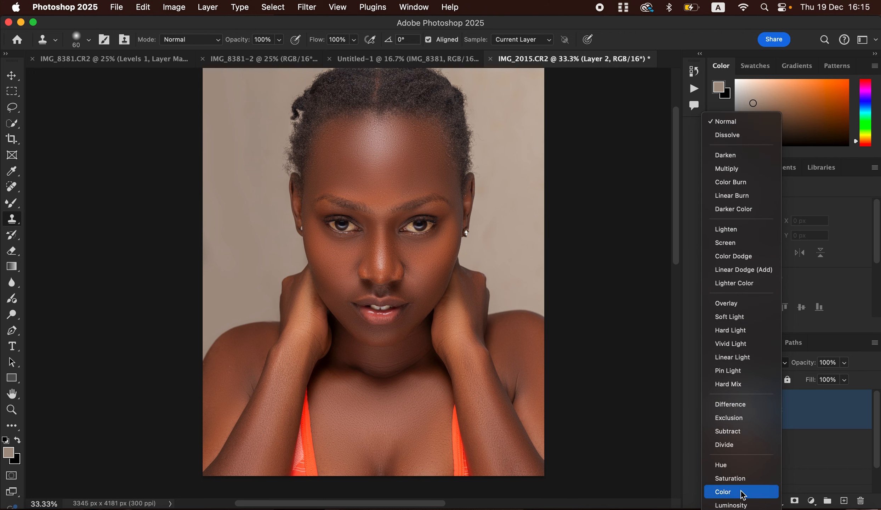
left_click(729, 488)
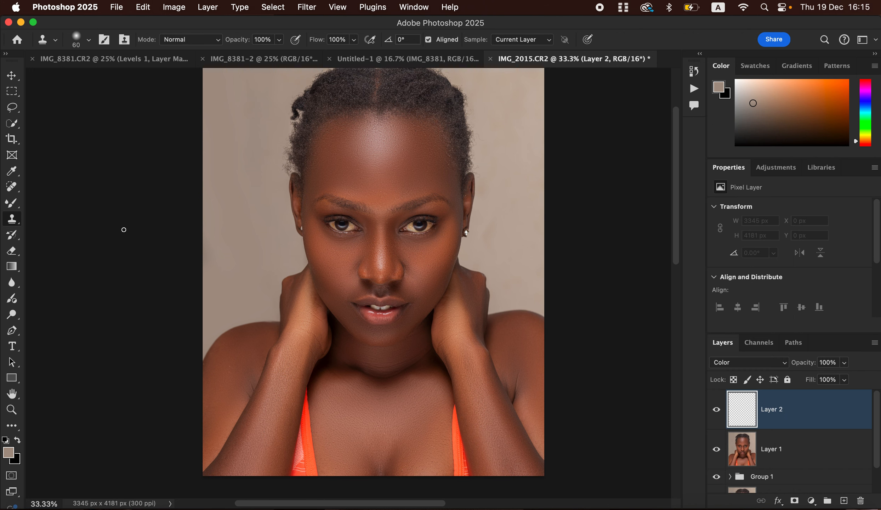
Pick the Brush Tool with a Soft Round 400 px tip and zoom to 66.7%
left_click(20, 203)
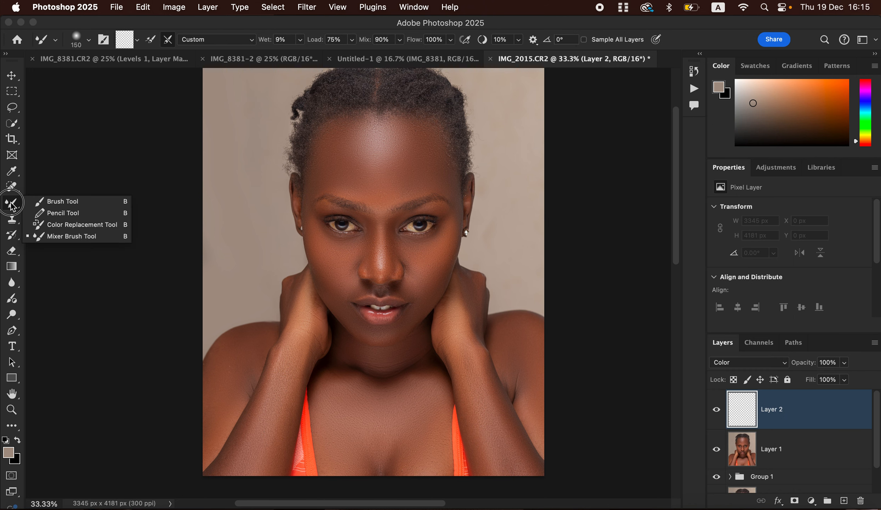
left_click(69, 202)
left_click(89, 39)
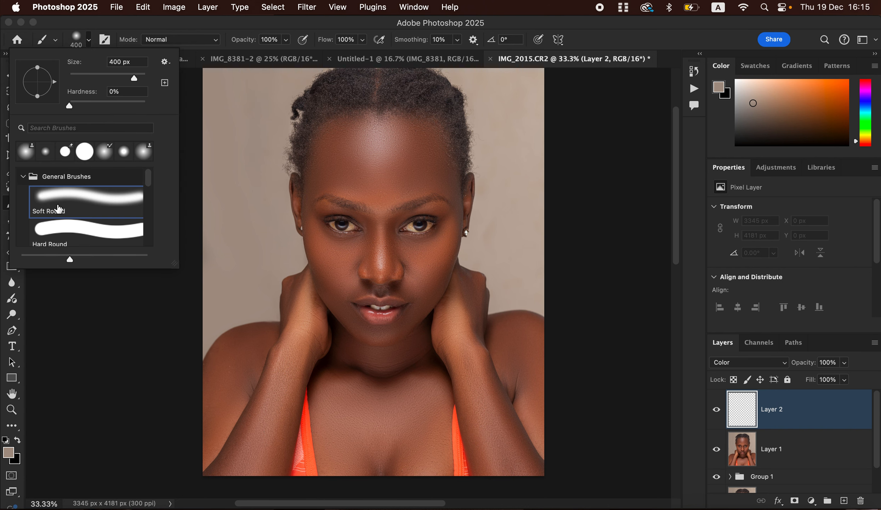
left_click(195, 25)
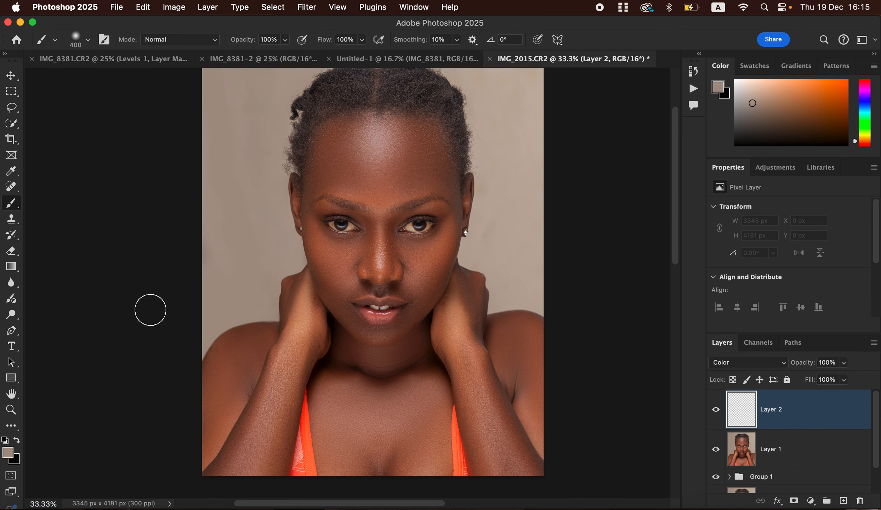
key("super+equal")
key("super+equal")
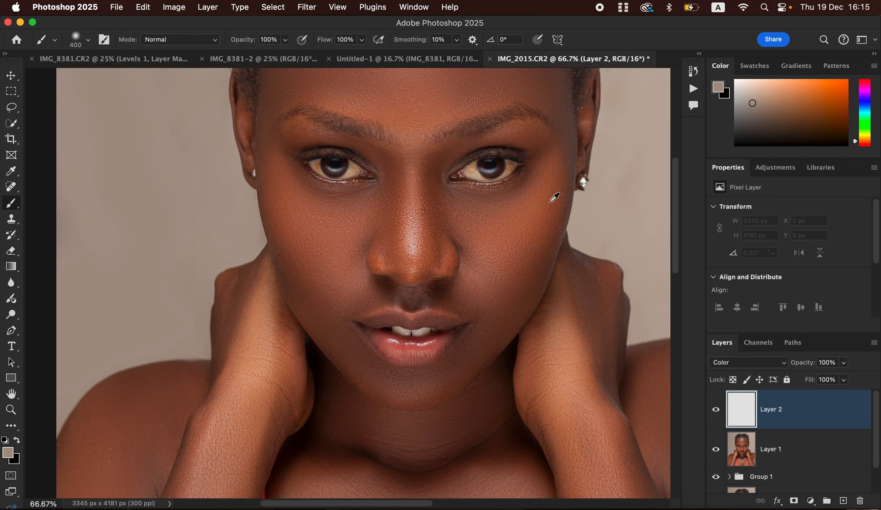
Sample the reddish-brown cheek tone and dab it onto the forehead on Layer 2
left_click(553, 178, "alt")
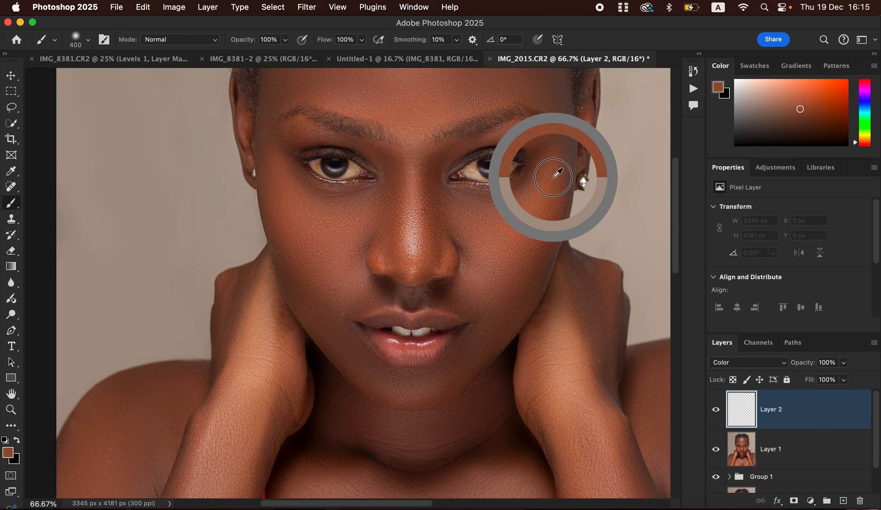
left_click(554, 178, "alt")
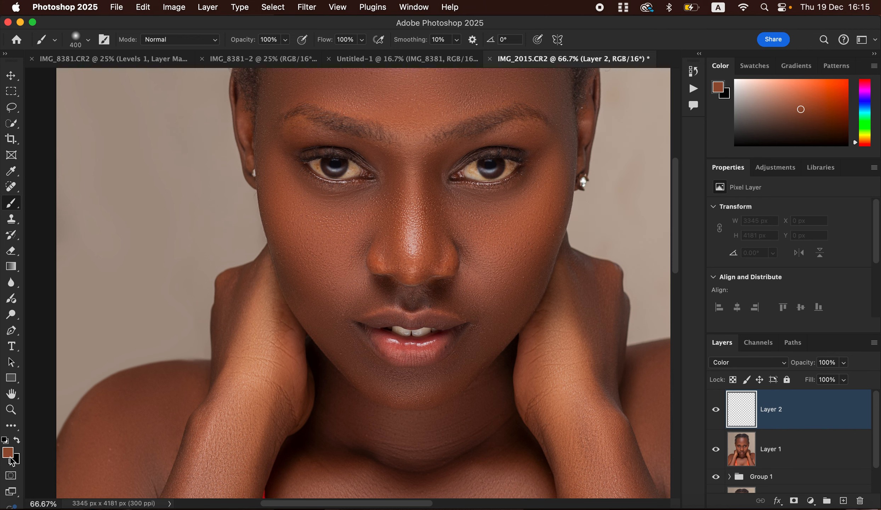
key("super+minus")
key("super+minus")
key("super+minus")
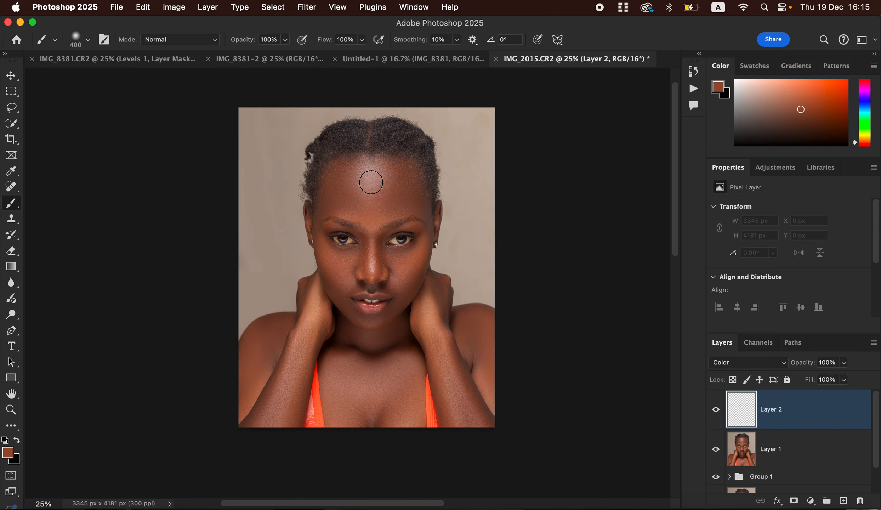
left_click(367, 181)
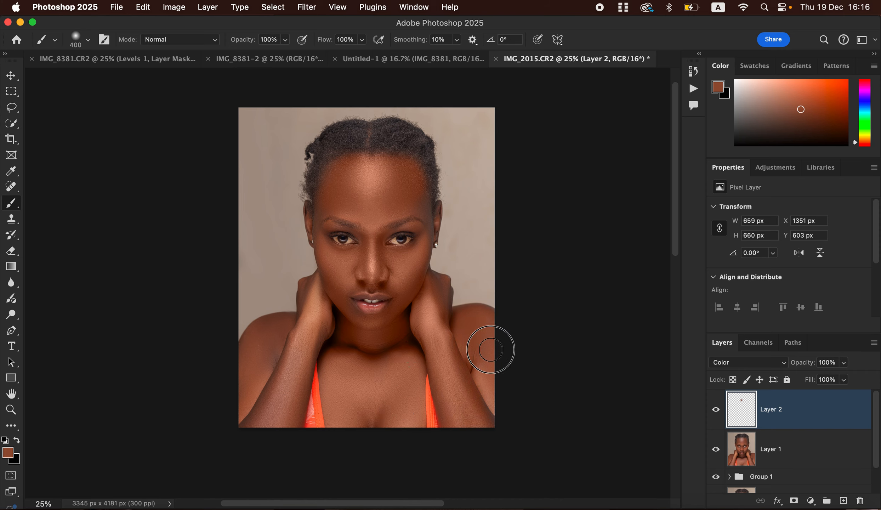
Brush the brown tone over the face and left forearm, zoom to 33.3%, and shrink the brush
mouse_move(494, 406)
left_mouse_down()
mouse_move(480, 425)
mouse_move(483, 397)
mouse_move(459, 348)
left_mouse_up()
mouse_move(322, 327)
left_mouse_down()
mouse_move(281, 410)
mouse_move(275, 389)
mouse_move(260, 403)
mouse_move(287, 330)
mouse_move(257, 339)
mouse_move(267, 423)
mouse_move(314, 315)
mouse_move(311, 291)
mouse_move(326, 278)
mouse_move(344, 394)
mouse_move(403, 379)
mouse_move(413, 324)
mouse_move(399, 334)
mouse_move(414, 322)
left_mouse_up()
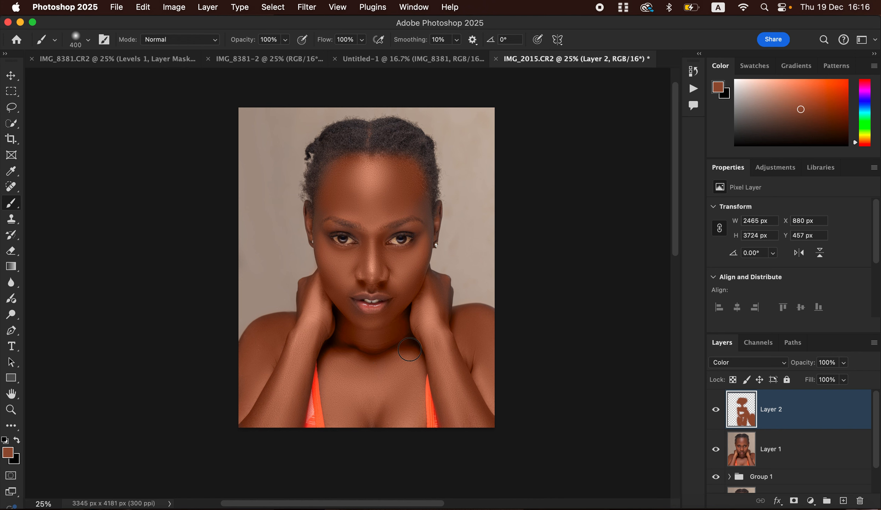
key("super+equal")
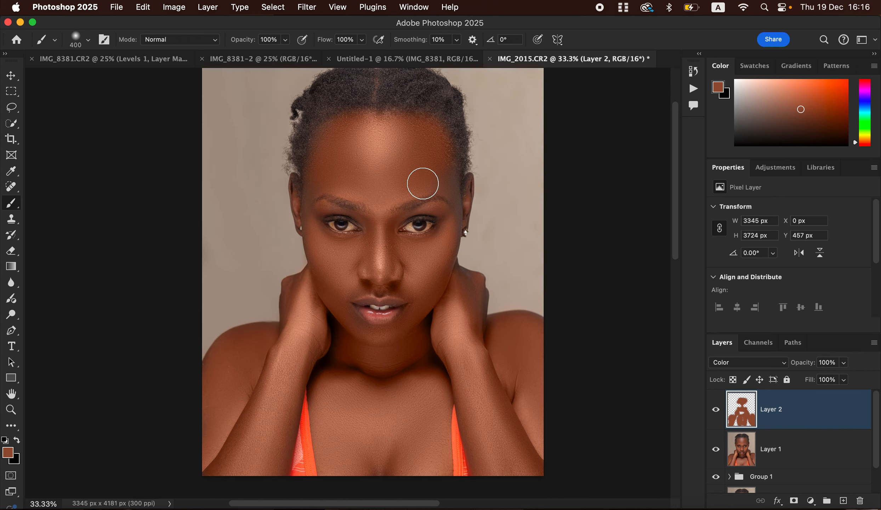
key("bracketleft")
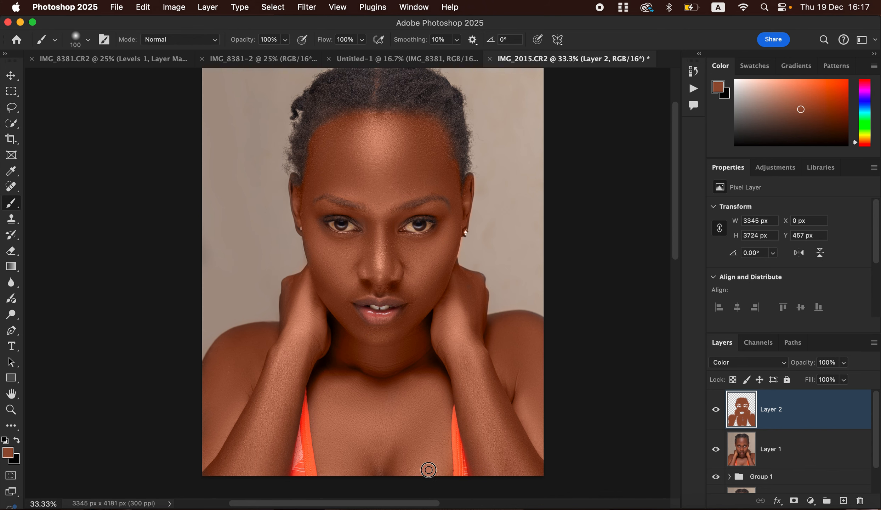
Zoom to 66.7% and paint brown over the greyish knuckle and left hand edges
key("super+equal")
key("super+equal")
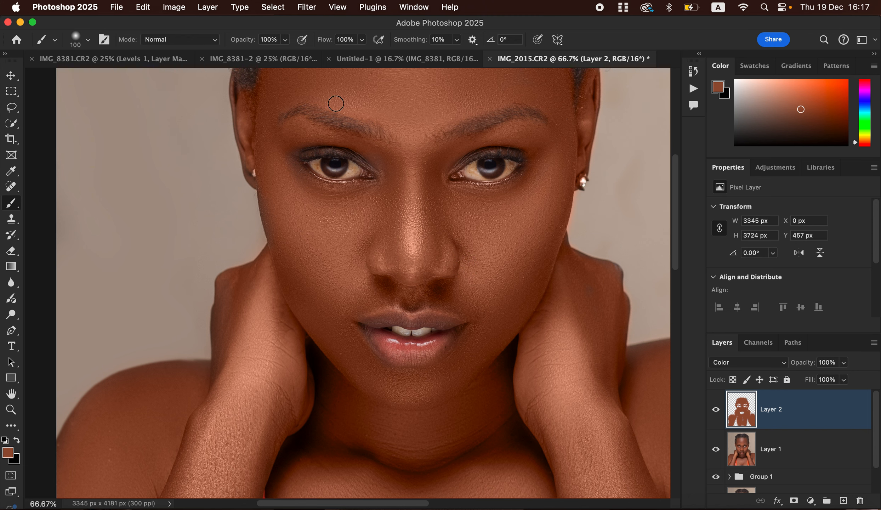
mouse_move(469, 125)
left_mouse_down()
mouse_move(468, 156)
mouse_move(421, 259)
left_mouse_up()
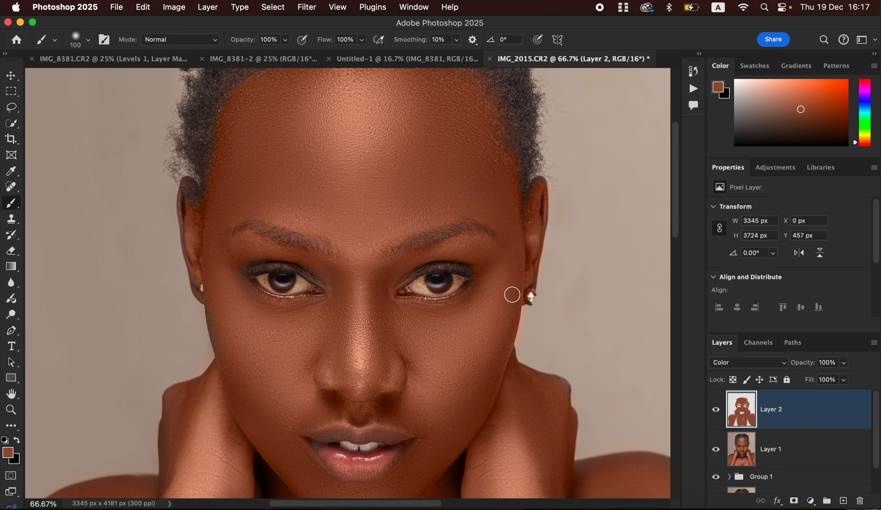
left_click_drag(558, 391, 556, 413)
mouse_move(196, 408)
left_mouse_down()
mouse_move(173, 409)
mouse_move(173, 479)
mouse_move(176, 403)
mouse_move(188, 391)
mouse_move(177, 396)
mouse_move(215, 377)
mouse_move(227, 359)
mouse_move(212, 294)
mouse_move(252, 407)
left_mouse_up()
Erase the stray reddish-brown tint along the hairline by the ear
left_click(11, 251)
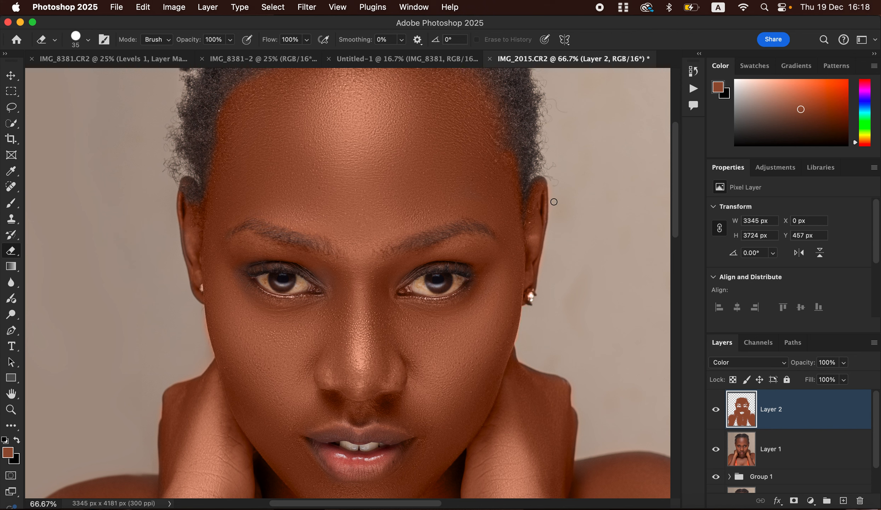
mouse_move(529, 184)
left_mouse_down()
mouse_move(523, 209)
mouse_move(526, 177)
left_mouse_up()
left_click_drag(385, 304, 456, 191)
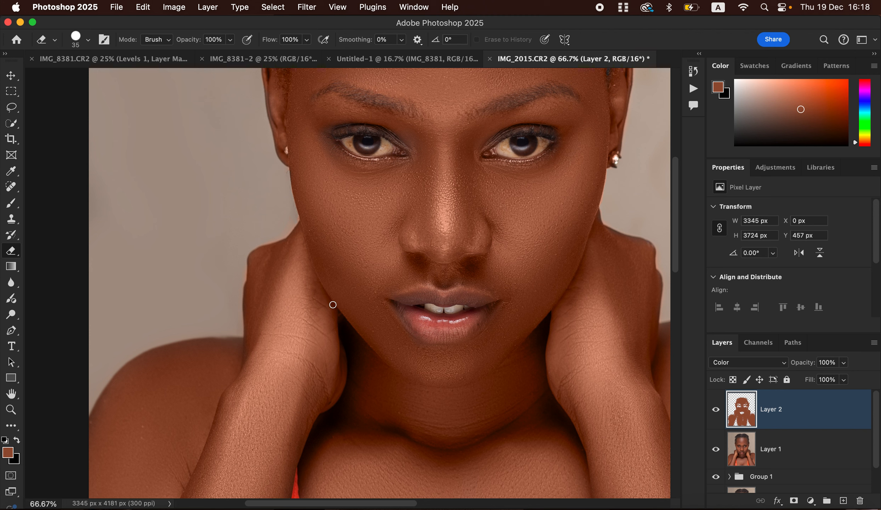
Paint brown over the greyish eyelids of both eyes, then zoom out to the whole portrait
key("b")
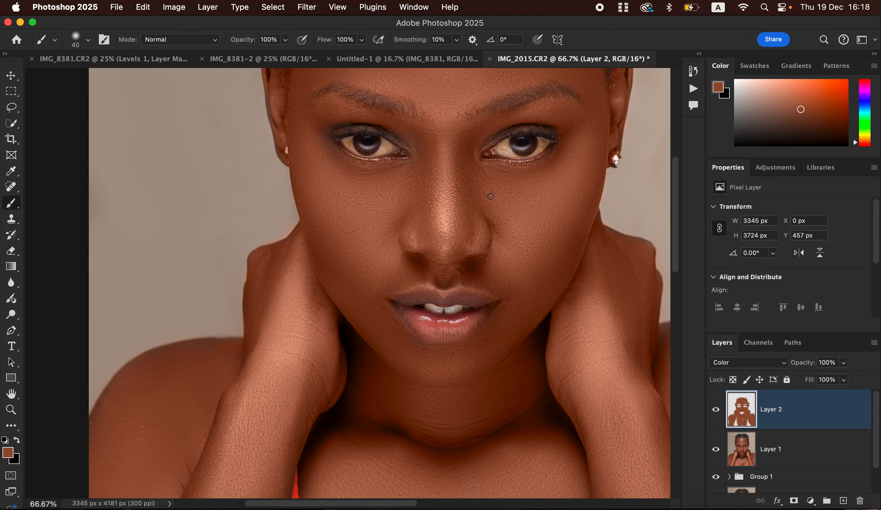
mouse_move(326, 131)
left_mouse_down()
mouse_move(346, 167)
mouse_move(325, 152)
mouse_move(323, 126)
mouse_move(347, 121)
mouse_move(362, 124)
mouse_move(332, 128)
mouse_move(378, 124)
mouse_move(422, 155)
left_mouse_up()
mouse_move(511, 132)
left_mouse_down()
mouse_move(484, 144)
mouse_move(531, 121)
mouse_move(511, 130)
mouse_move(577, 134)
left_mouse_up()
key("space")
left_click_drag(512, 271, 478, 127)
left_click_drag(496, 178, 397, 256)
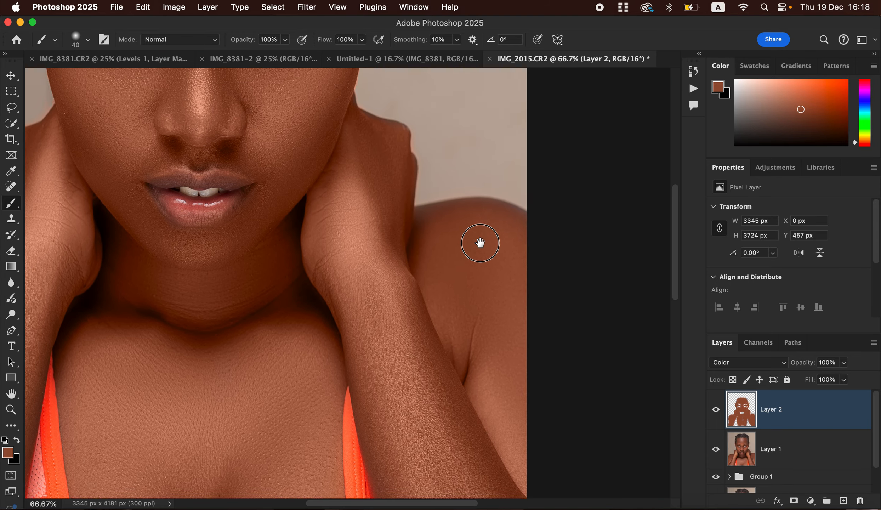
left_click_drag(462, 236, 456, 337)
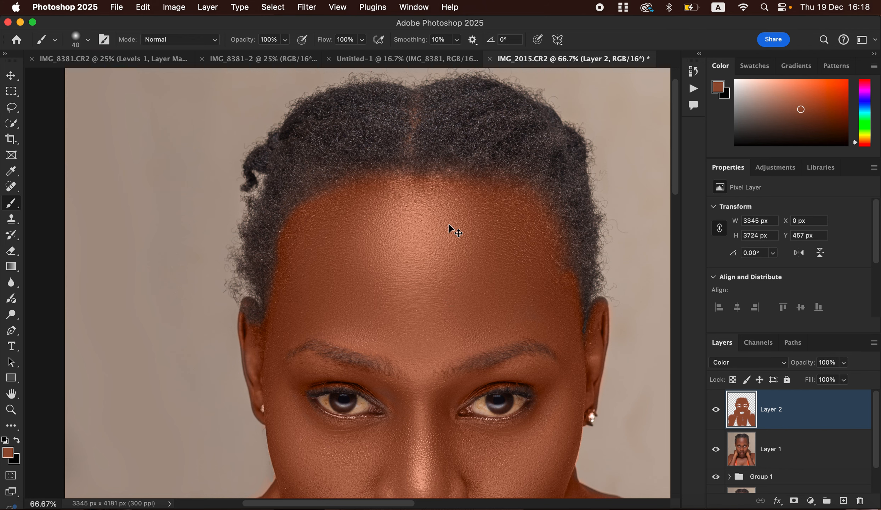
key("super+minus")
key("super+minus")
key("super+minus")
key("super+minus")
key("super+plus")
key("super+plus")
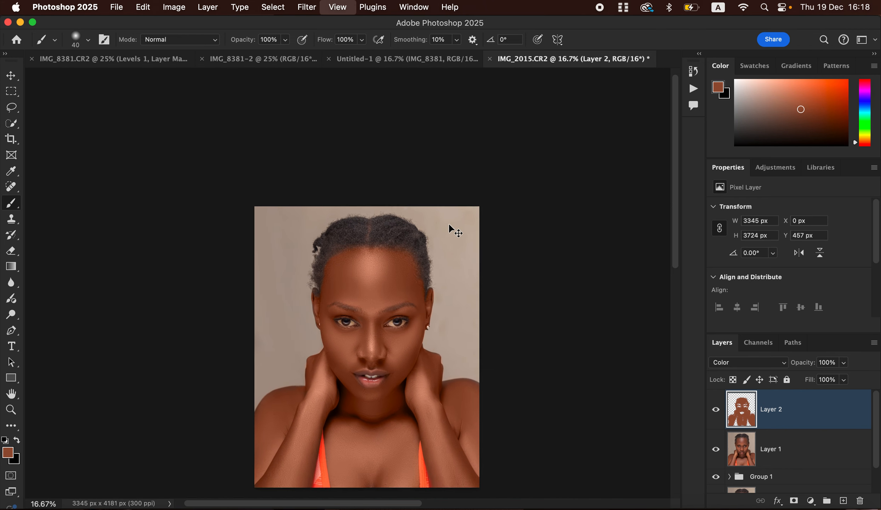
Lower Layer 2's opacity to 59%
left_click_drag(679, 244, 680, 345)
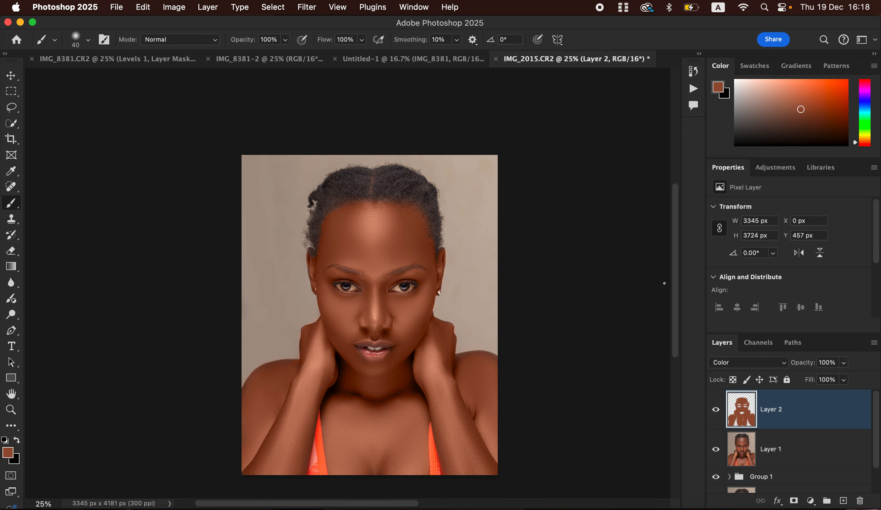
key("super+plus")
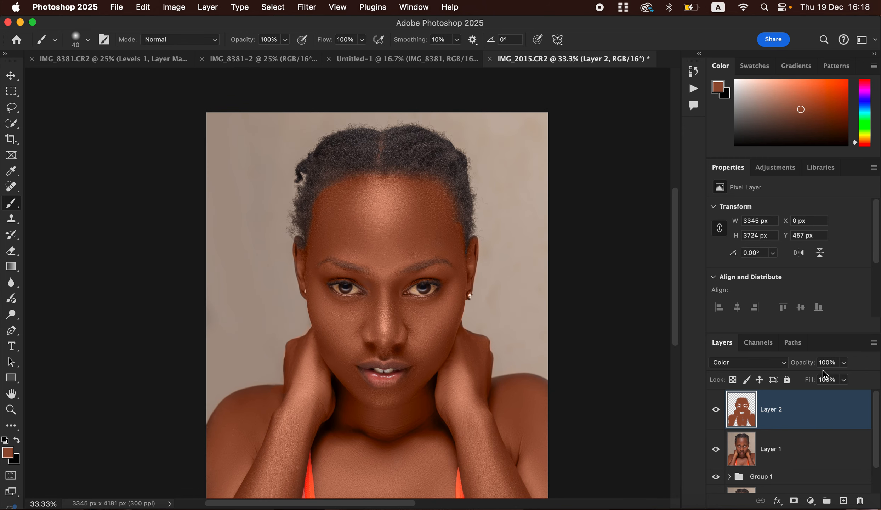
left_click(843, 366)
left_click_drag(829, 377, 818, 378)
left_click_drag(821, 378, 821, 378)
Toggle Layer 2's visibility twice to compare the skin tone with and without it
left_click(712, 410)
left_click(714, 409)
left_click(715, 408)
left_click(715, 408)
Add a Hue/Saturation adjustment targeting Reds with Lightness at -10
left_click(810, 501)
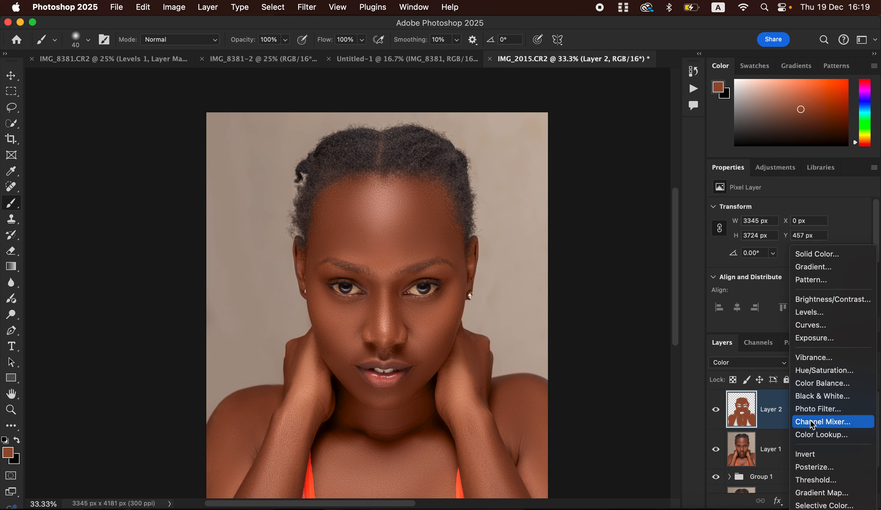
left_click(812, 371)
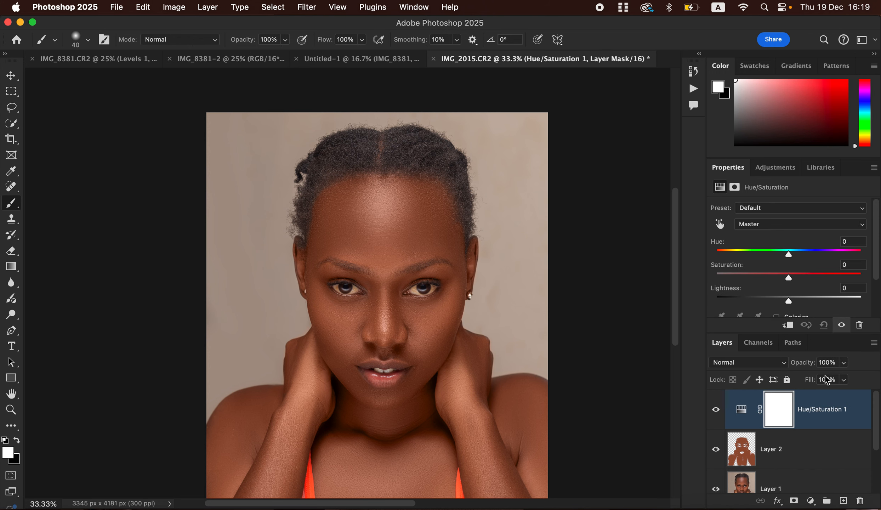
left_click(773, 225)
left_click(767, 240)
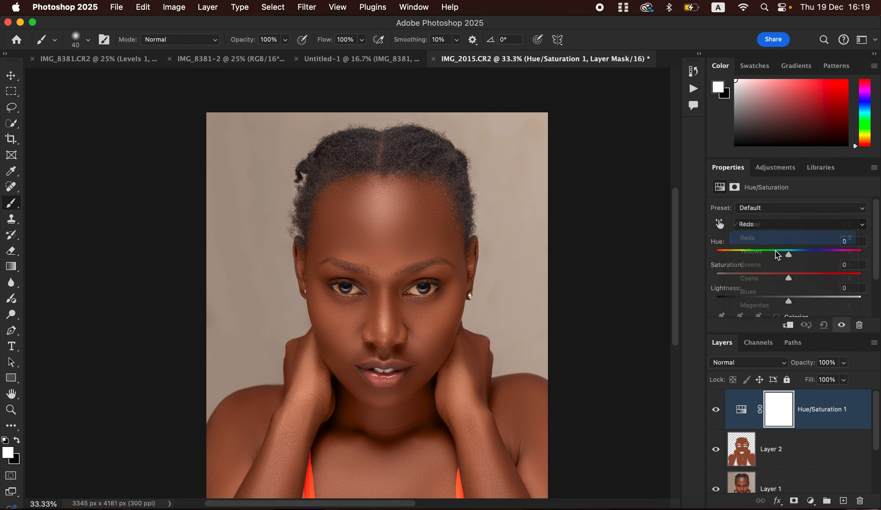
left_click_drag(789, 300, 781, 301)
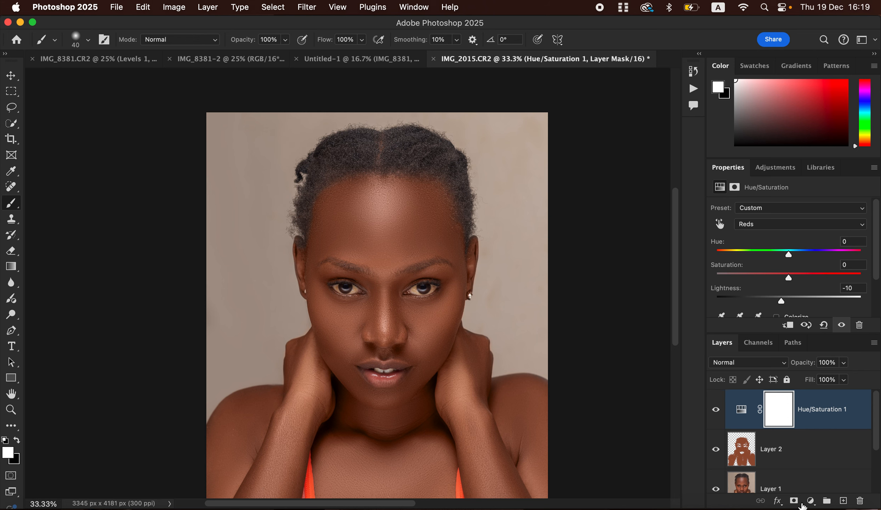
left_click(811, 500)
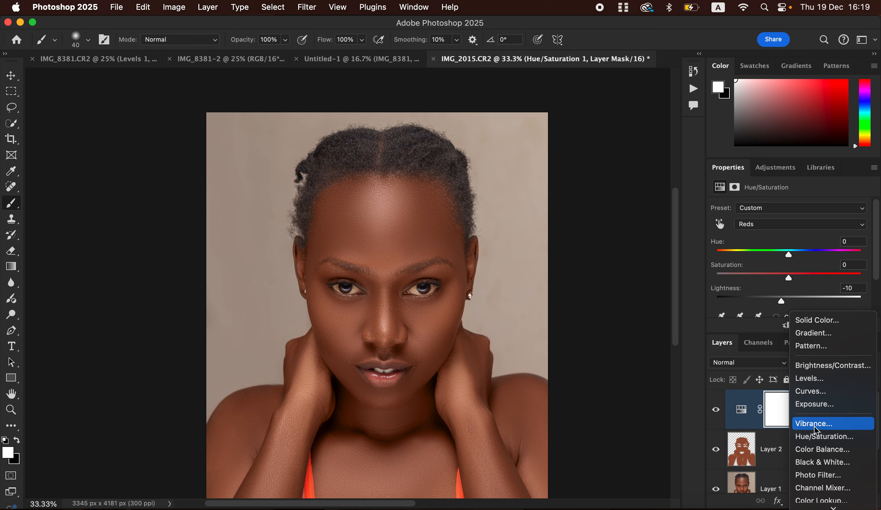
Add a Black & White layer at Multiply, 8% opacity, then add a Selective Color layer
left_click(819, 461)
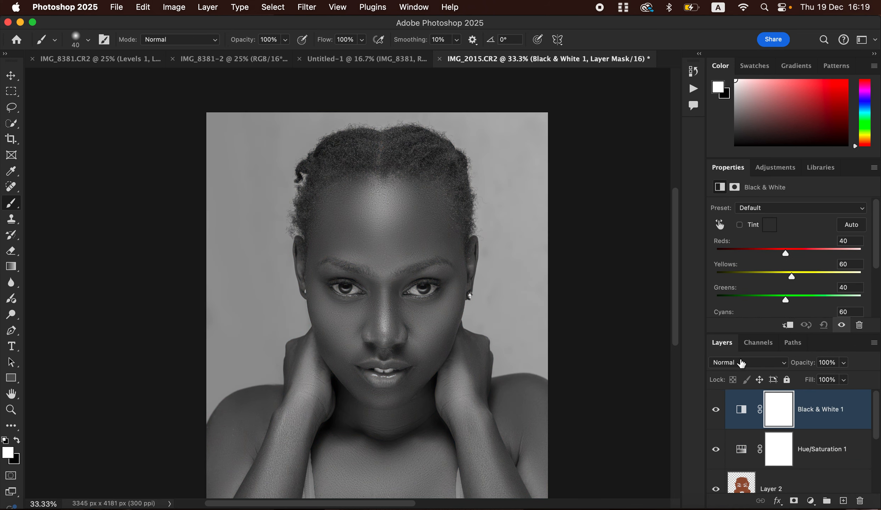
left_click(747, 362)
left_click(738, 413)
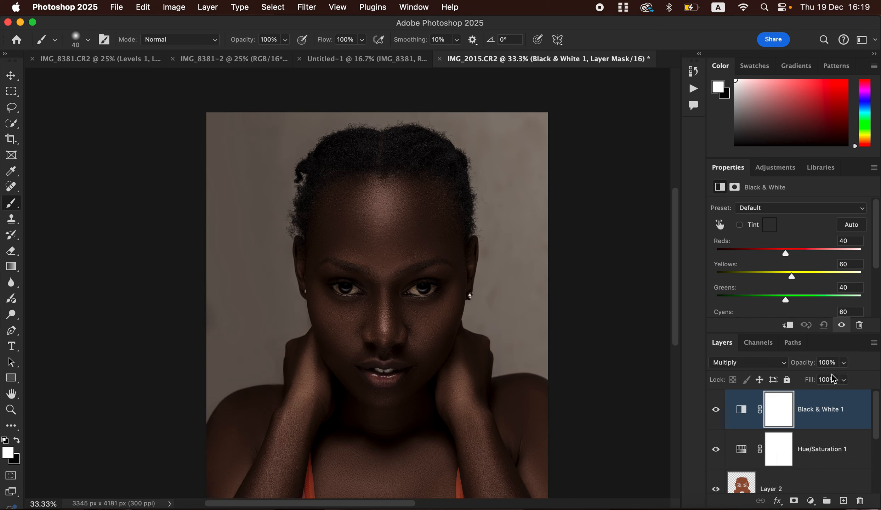
left_click(844, 362)
left_click_drag(848, 376, 792, 379)
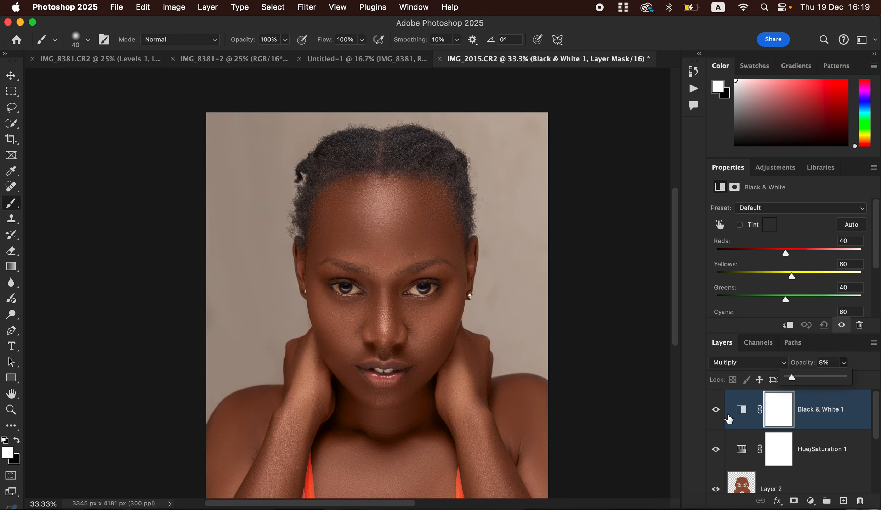
left_click(716, 412)
left_click(716, 413)
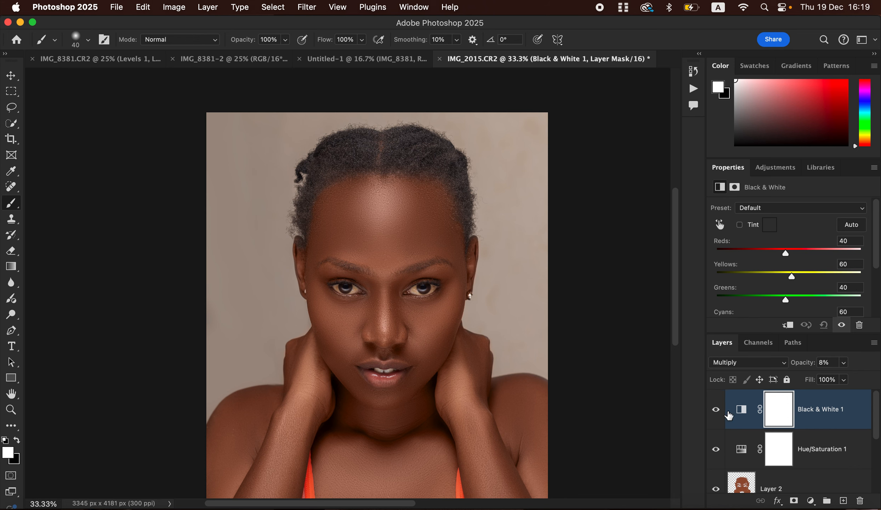
left_click(811, 500)
left_click(817, 505)
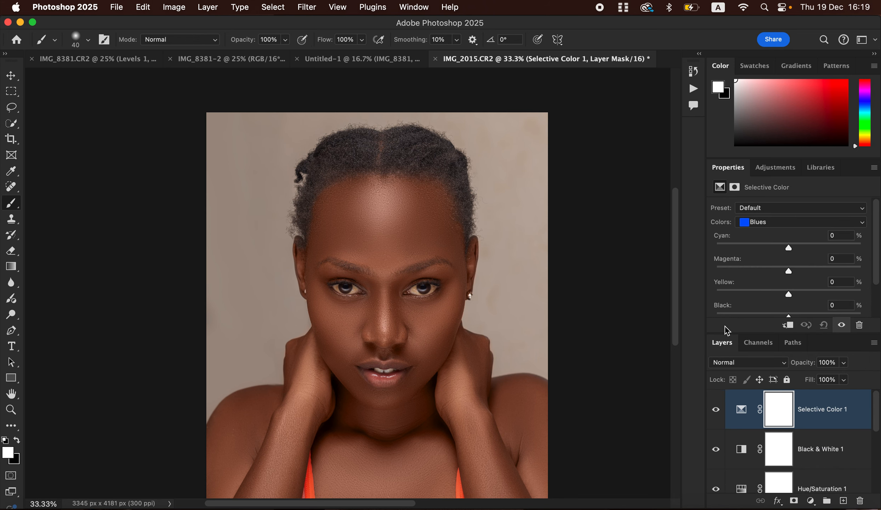
Set Selective Color's Blacks to Cyan +5% and Black +2%, then compare with it off
left_click(773, 222)
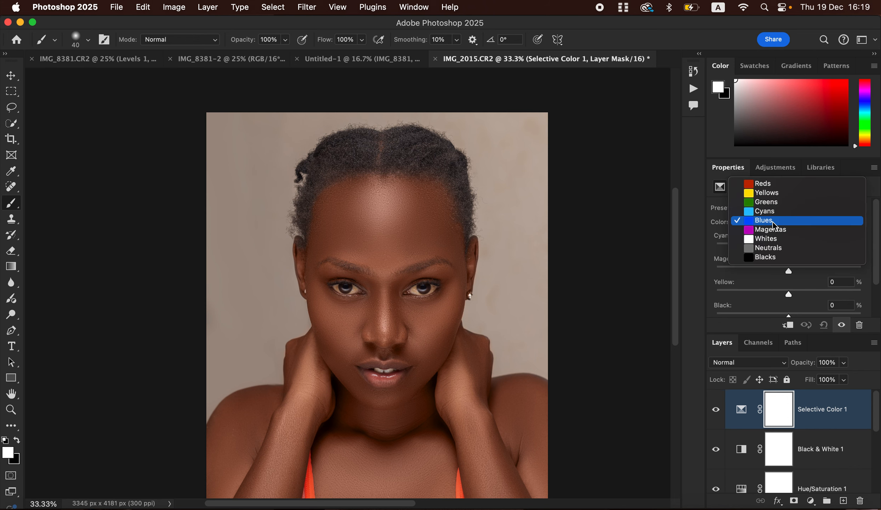
left_click(769, 262)
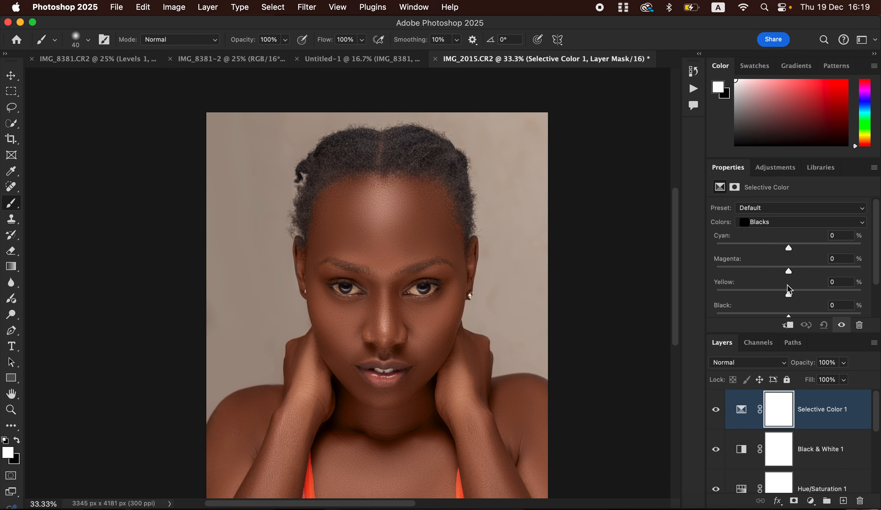
left_click(773, 223)
left_click(772, 224)
left_click(793, 318)
scroll(873, 271, "down", 1)
left_click(789, 307)
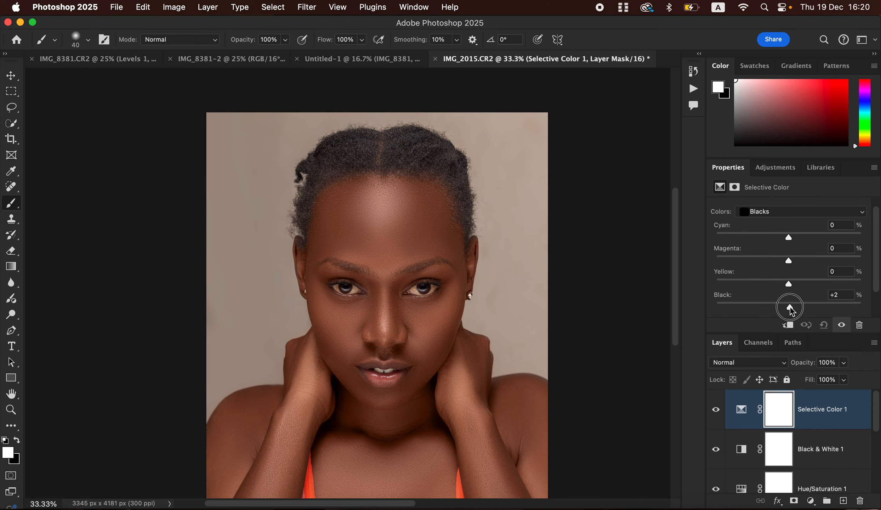
left_click_drag(791, 311, 793, 311)
mouse_move(788, 237)
left_mouse_down()
mouse_move(802, 242)
mouse_move(794, 243)
left_mouse_up()
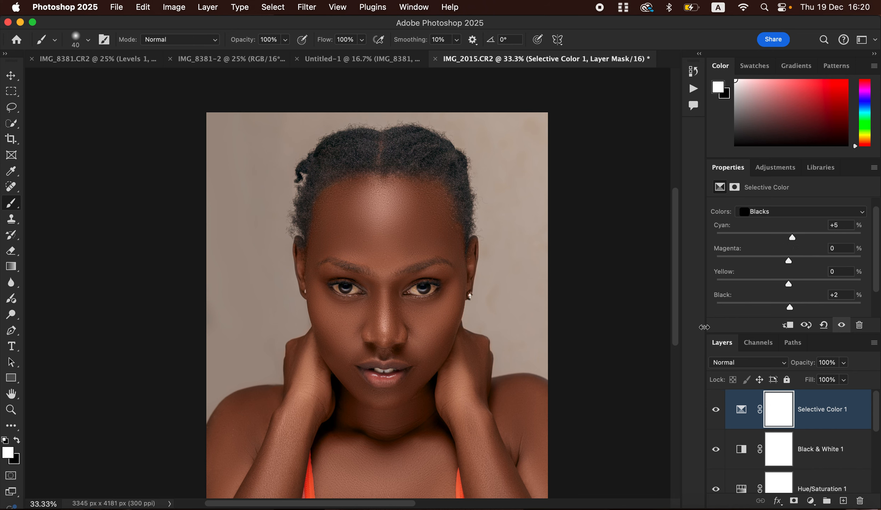
left_click(715, 410)
left_click(716, 410)
Add a Levels adjustment layer with black input 11 and white input 217, checking before and after
left_click(811, 502)
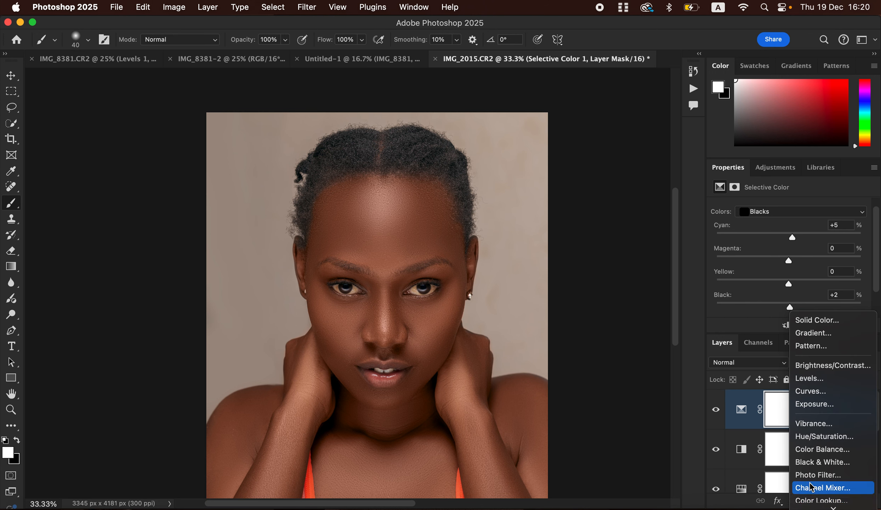
left_click(813, 380)
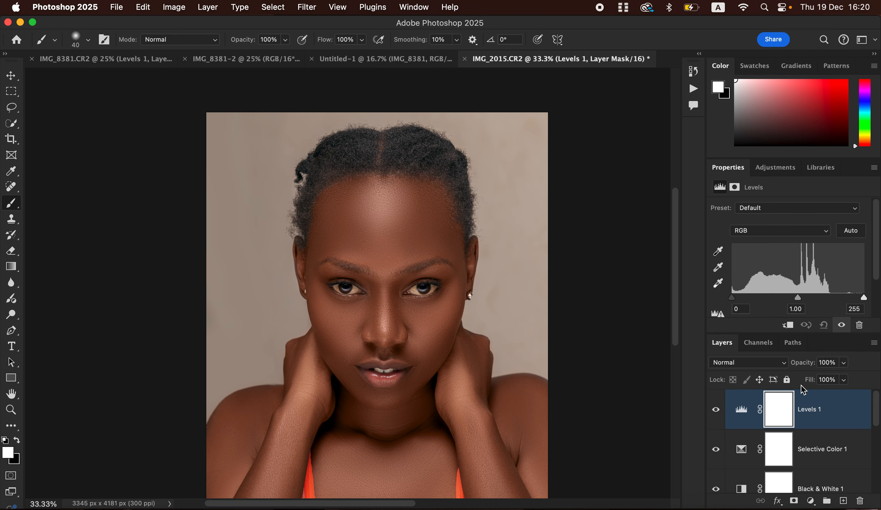
scroll(880, 262, "down", 2)
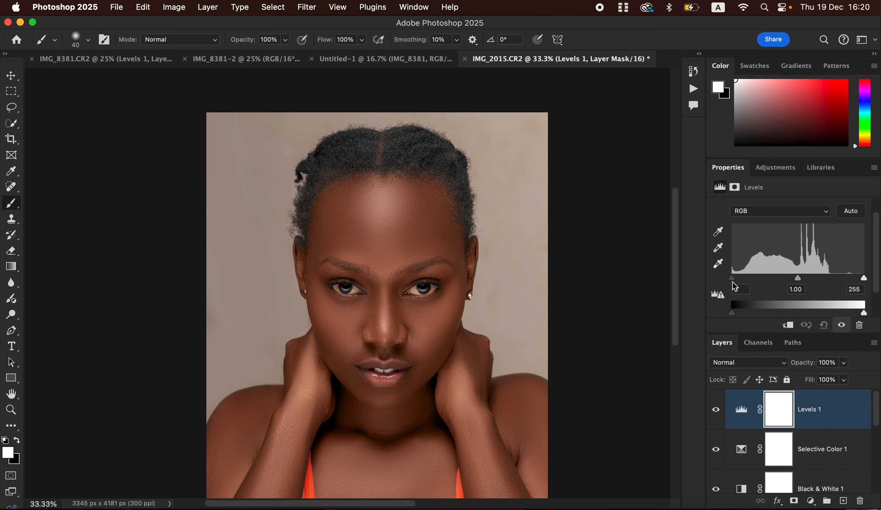
left_click_drag(734, 281, 738, 288)
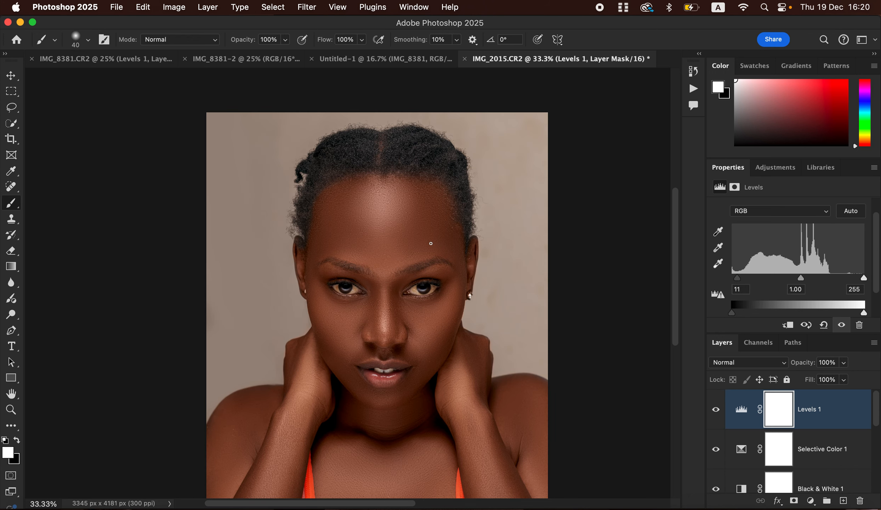
left_click_drag(864, 279, 847, 281)
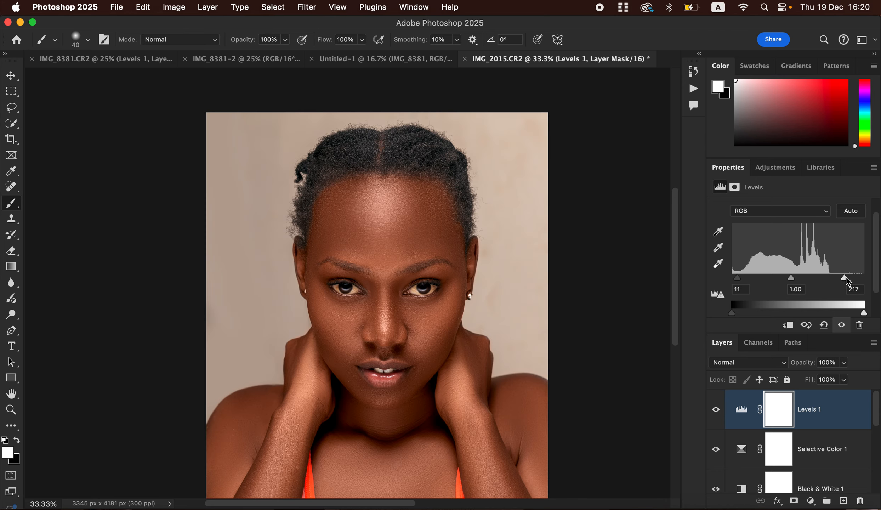
left_click(715, 415)
left_click(716, 415)
Lower the Levels 1 layer opacity to 28% and compare its effect
left_click(844, 362)
left_click_drag(829, 378, 803, 377)
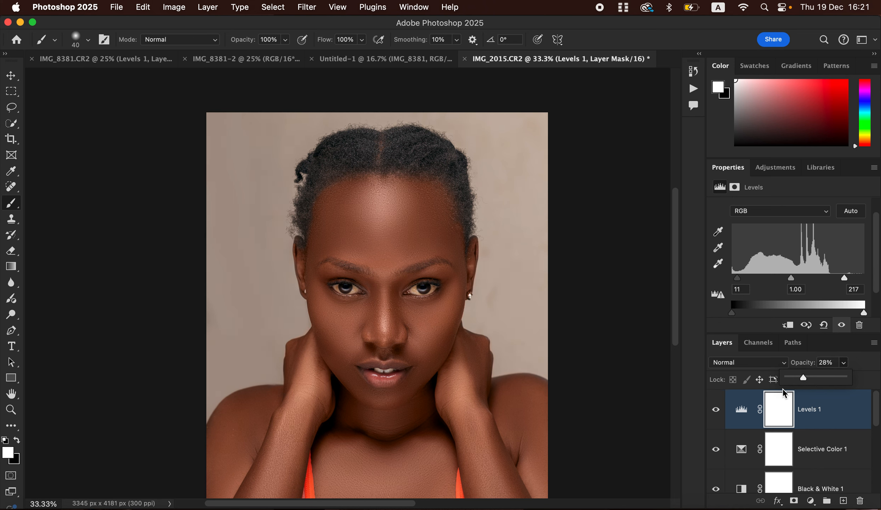
left_click(716, 411)
left_click(715, 411)
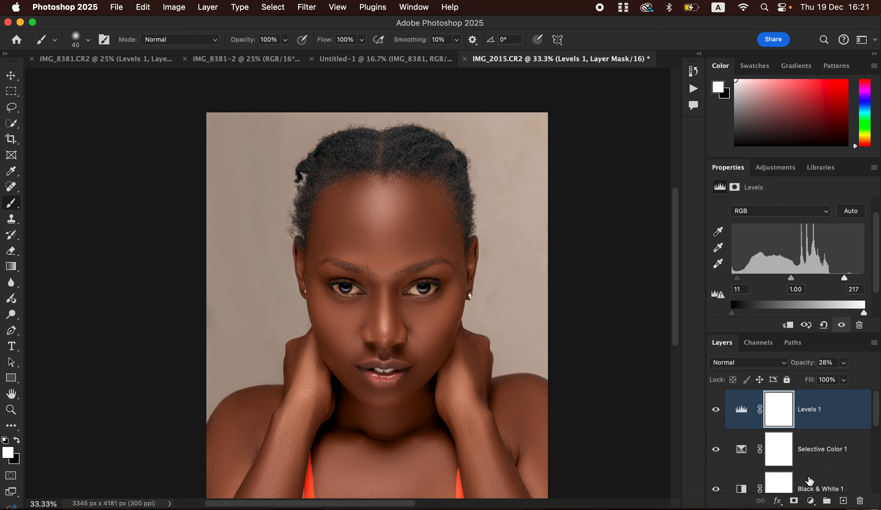
scroll(811, 492, "down", 1)
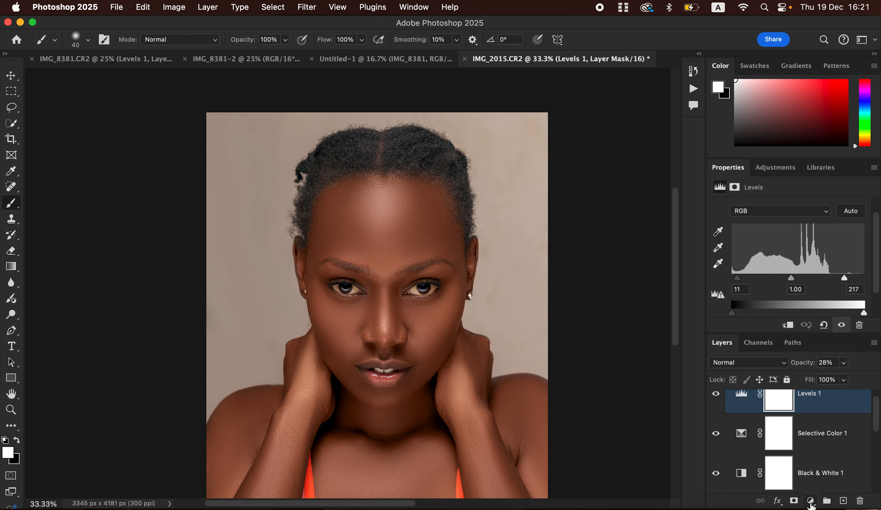
Add a Curves adjustment layer with its white point pulled to Input 182, Output 255
left_click(811, 500)
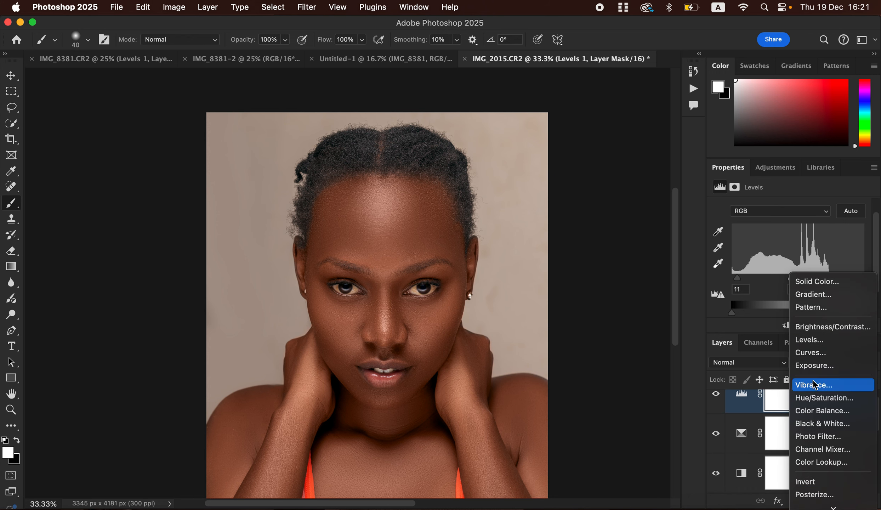
left_click(813, 352)
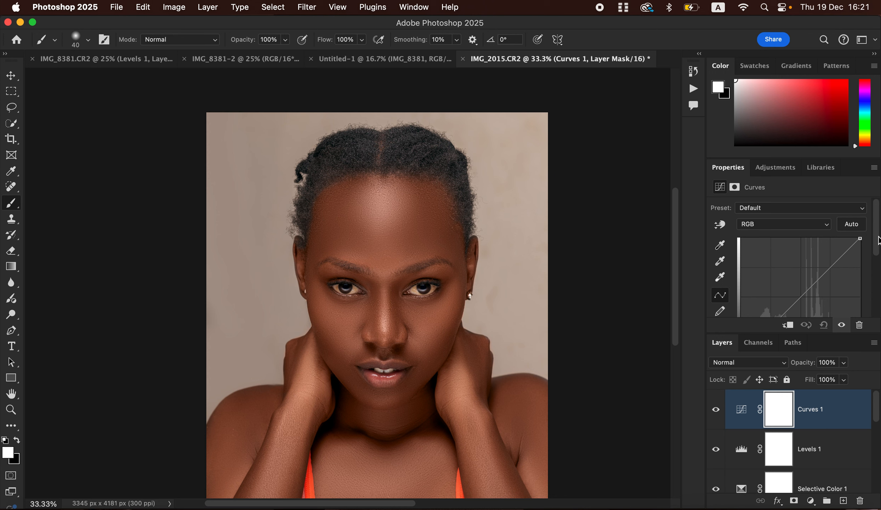
scroll(868, 269, "down", 3)
left_click_drag(860, 303, 830, 303)
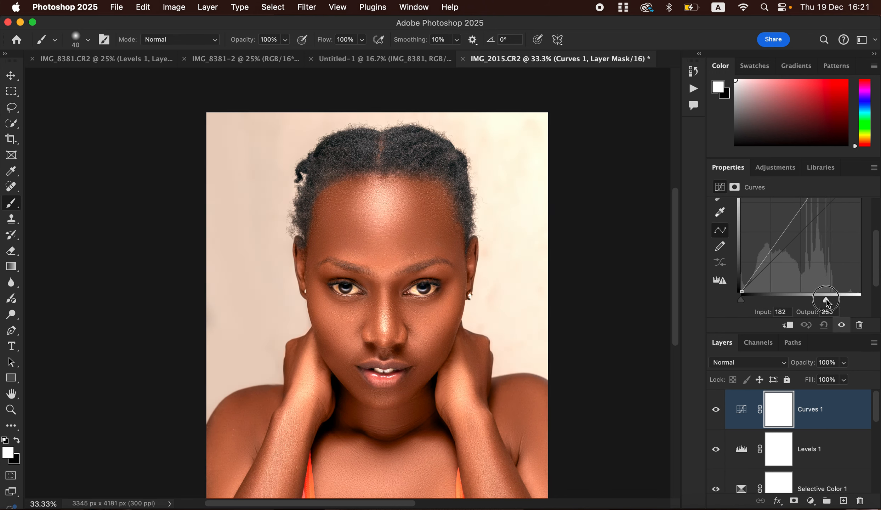
left_click_drag(826, 299, 826, 299)
In Curves 1's Blending Options, split the Underlying Layer black slider to 140/201 and confirm
left_click(848, 416)
double_click(852, 415)
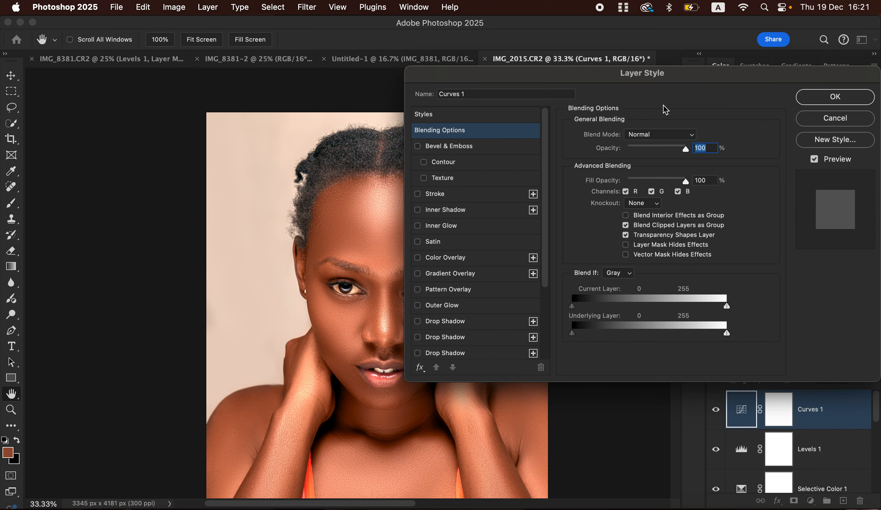
left_click_drag(682, 85, 717, 84)
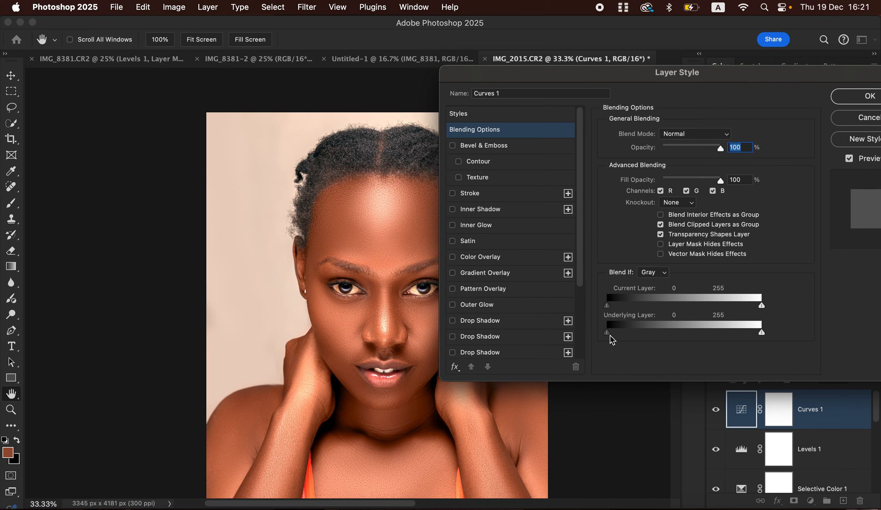
left_click_drag(608, 335, 692, 337)
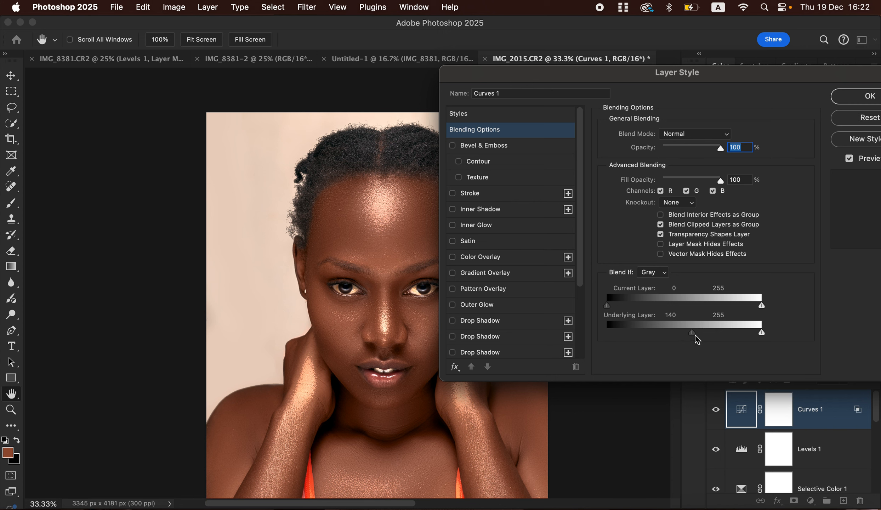
left_click_drag(694, 336, 730, 337)
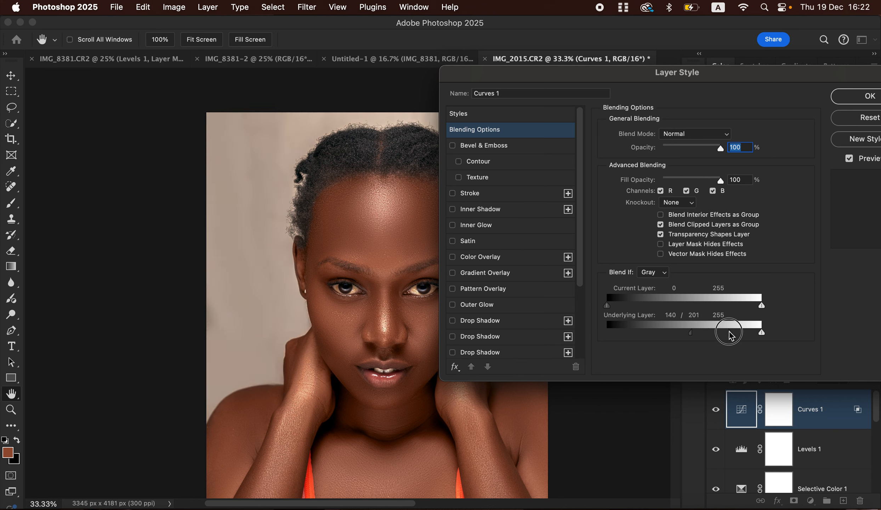
left_click_drag(730, 335, 730, 335)
left_click_drag(765, 76, 619, 80)
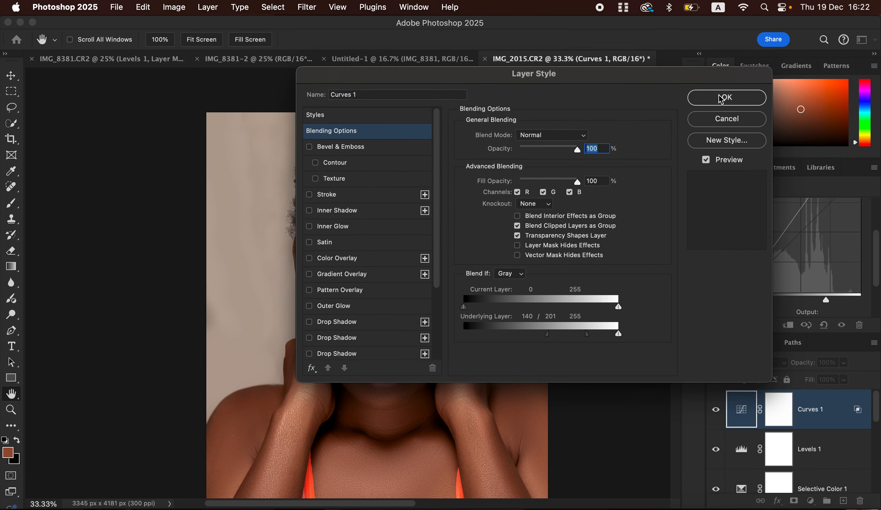
left_click(724, 97)
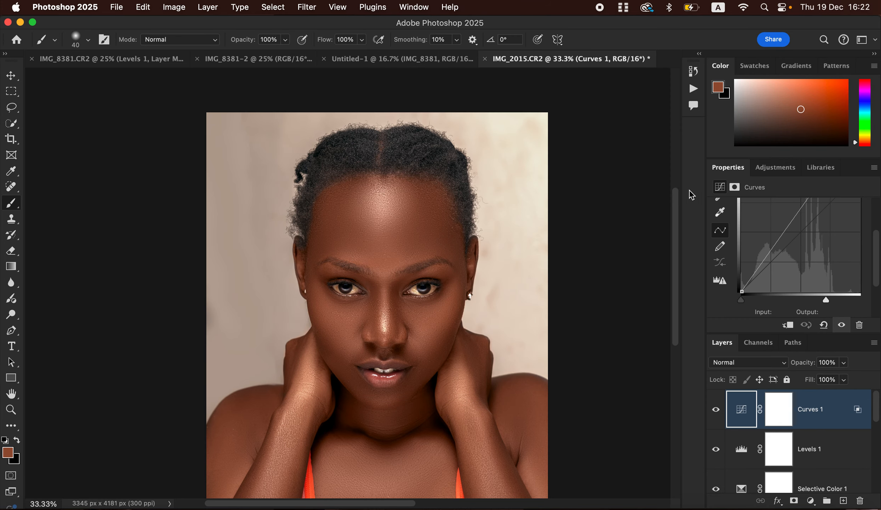
Invert the Curves 1 mask to black and ready a larger white brush
left_click(780, 413)
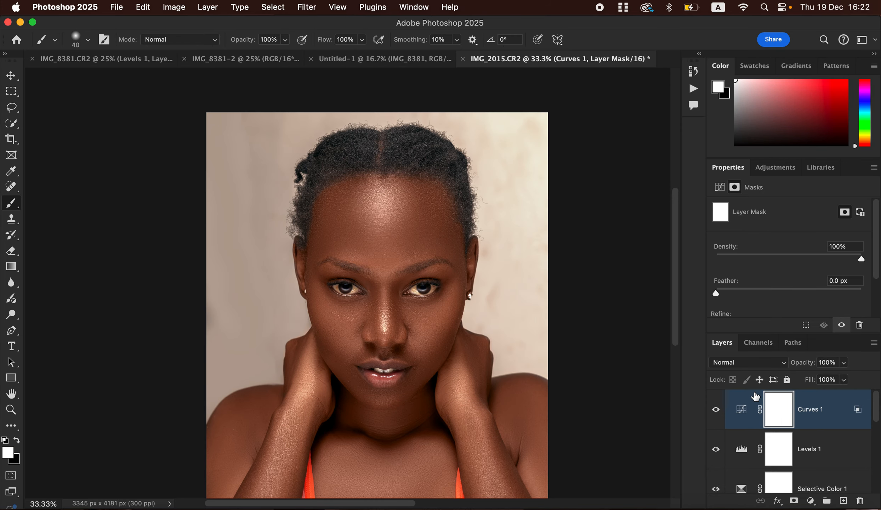
key("super+i")
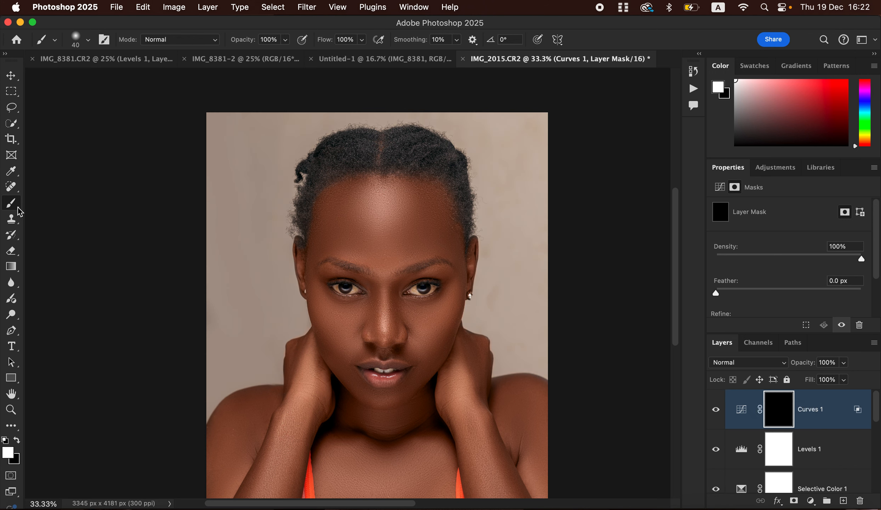
left_click(19, 440)
left_click(18, 440)
key("bracketright")
key("bracketright")
key("bracketright")
key("bracketright")
key("bracketright")
key("bracketright")
key("bracketright")
key("bracketright")
Paint the brightening back onto the forehead, nose, cheeks, mouth, hands, wrist and right shoulder
left_click(383, 211)
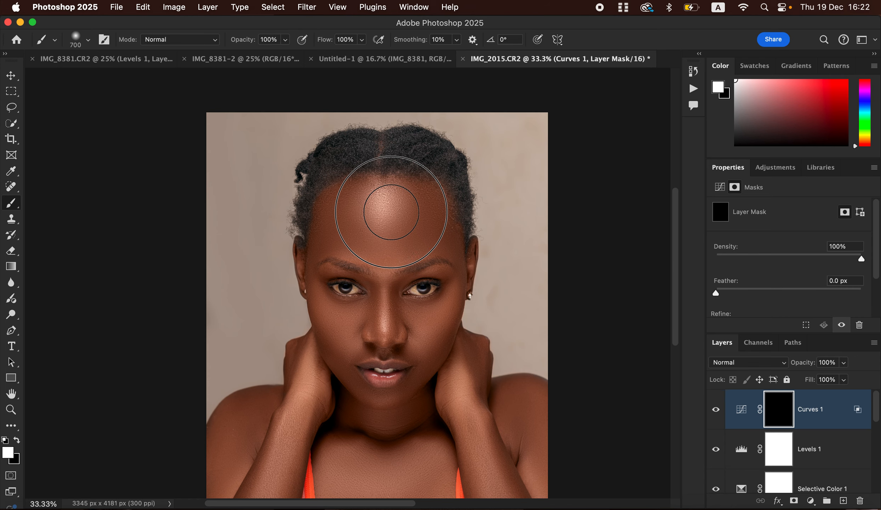
left_click(384, 310)
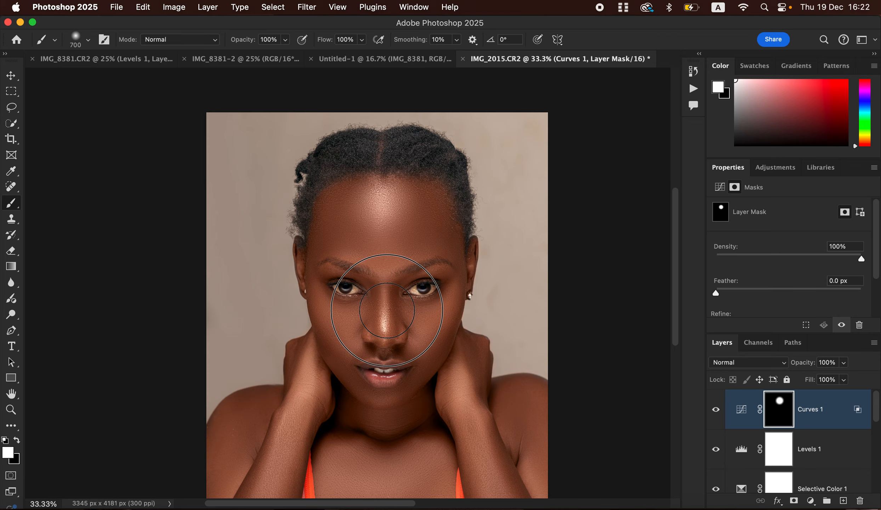
left_click(424, 329)
left_click(344, 324)
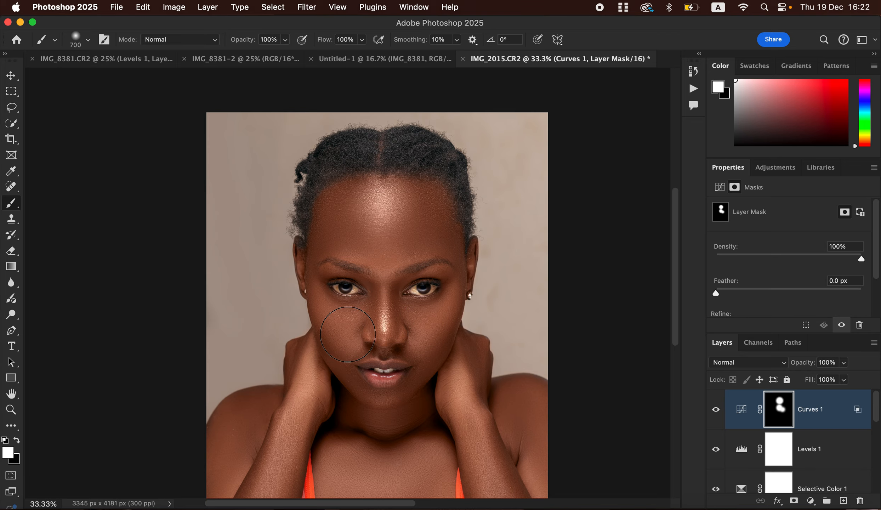
left_click(307, 386)
left_click_drag(461, 377, 478, 445)
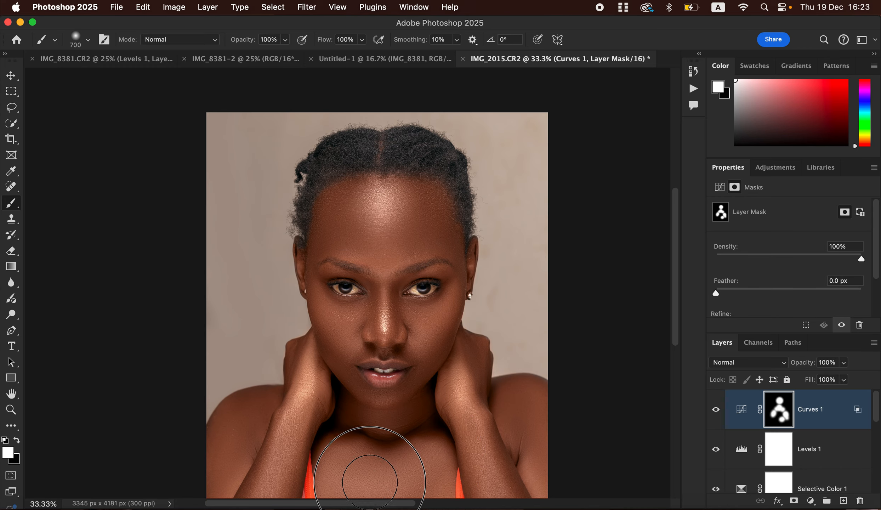
left_click(381, 368)
left_click(376, 367)
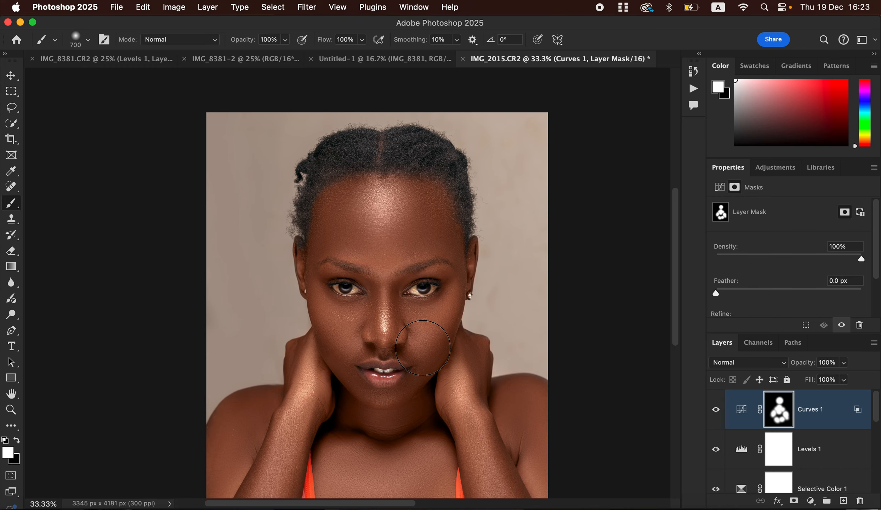
mouse_move(392, 222)
left_mouse_down()
mouse_move(377, 225)
mouse_move(393, 207)
mouse_move(413, 217)
mouse_move(344, 196)
mouse_move(342, 212)
mouse_move(431, 250)
left_mouse_up()
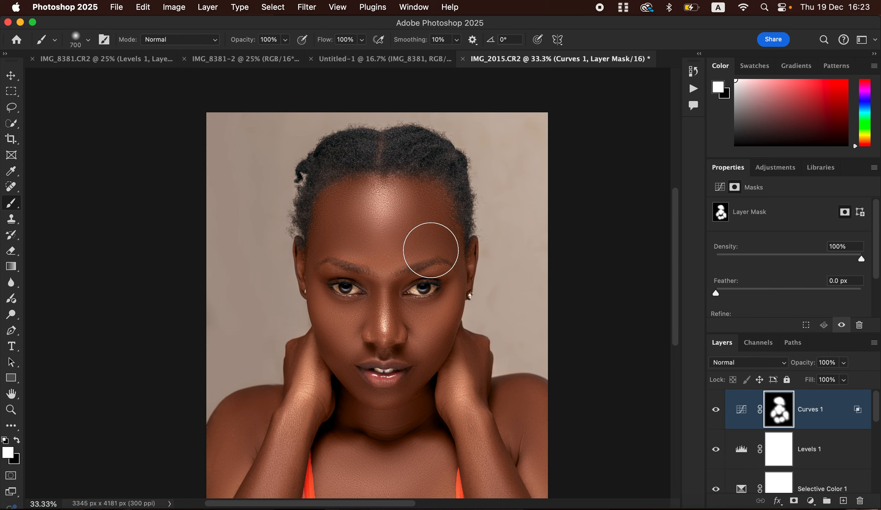
left_click(464, 409)
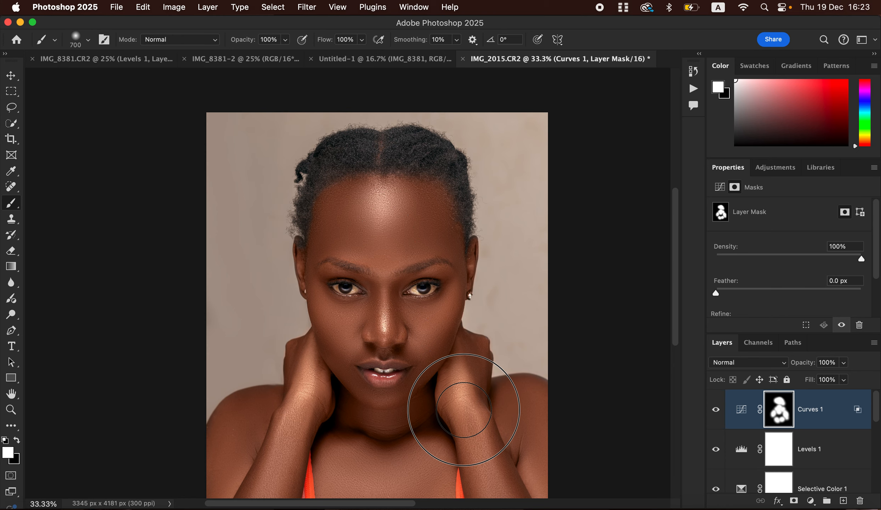
left_click(537, 451)
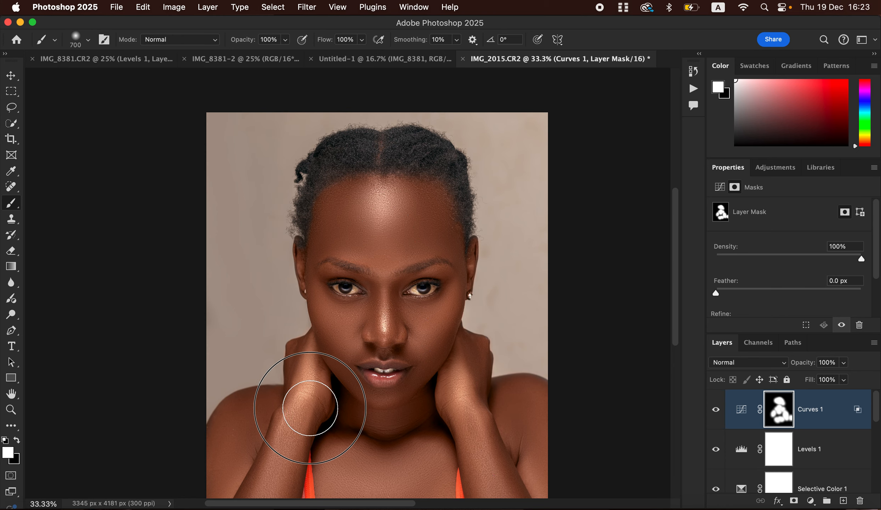
Toggle Curves 1 off and on to compare, leaving it visible
left_click(716, 411)
left_click(716, 411)
left_click(715, 411)
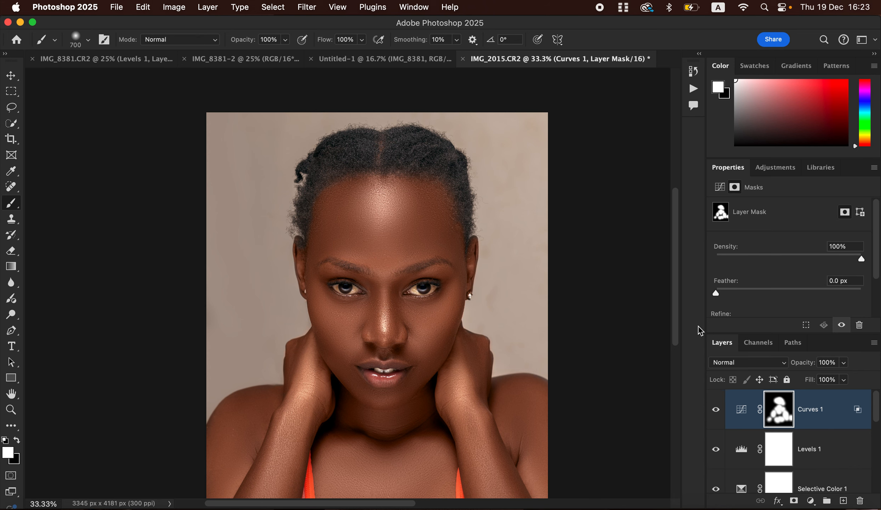
Add a Hue/Saturation layer with Saturation -74 and invert its mask to black
left_click(811, 502)
left_click(815, 412)
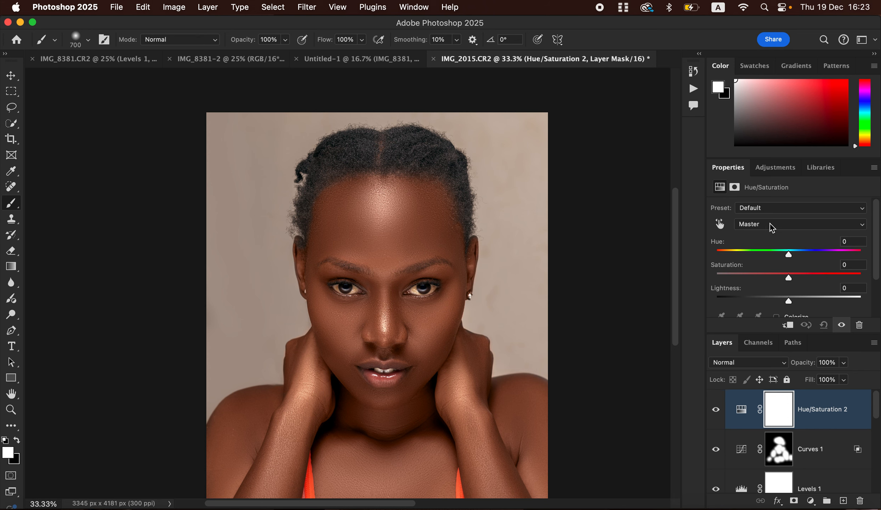
left_click_drag(787, 279, 737, 274)
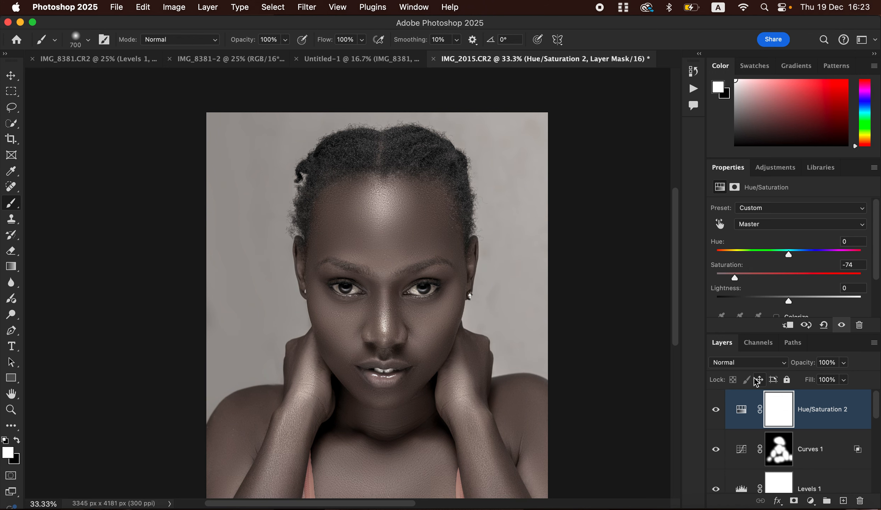
key("super+i")
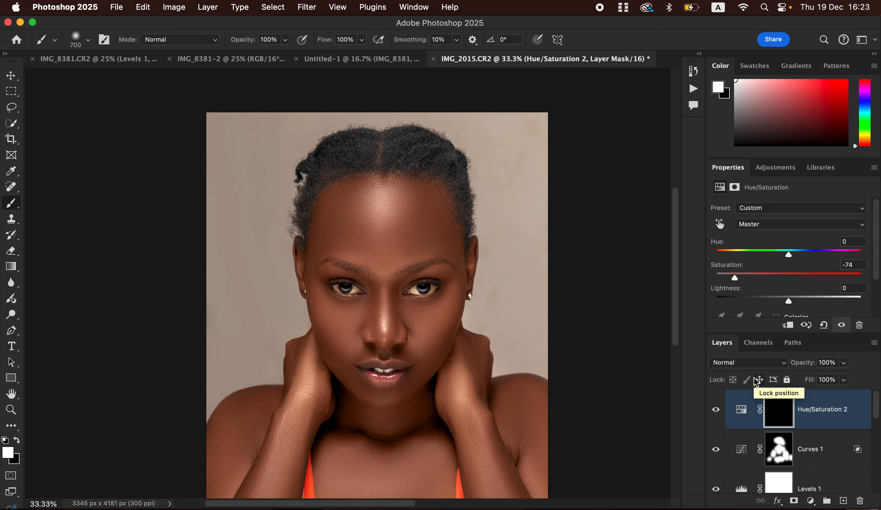
key("super+plus")
key("super+plus")
key("super+plus")
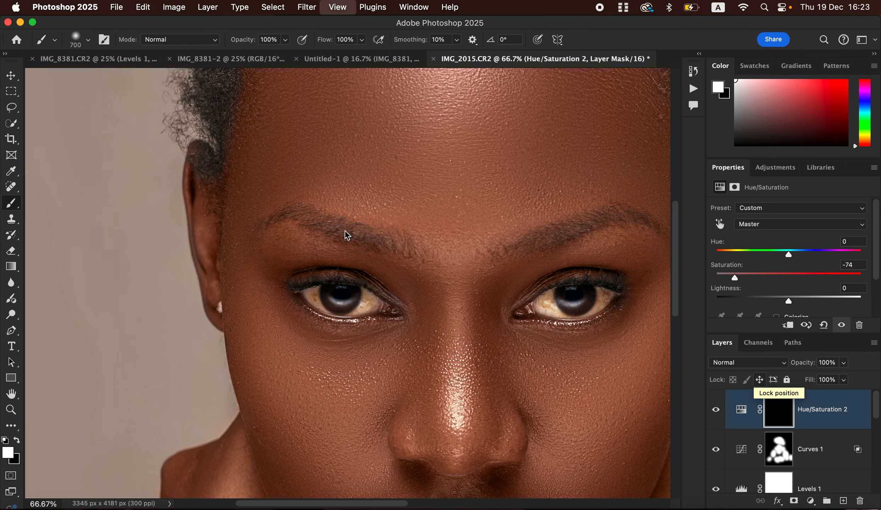
With a small brush, paint the Hue/Saturation 2 mask white over both eye whites and the teeth
key("bracketleft")
key("bracketleft")
key("bracketleft")
key("bracketleft")
key("bracketleft")
key("bracketleft")
key("bracketleft")
key("bracketleft")
key("bracketleft")
key("bracketleft")
key("bracketleft")
key("bracketleft")
key("bracketleft")
key("bracketleft")
key("bracketleft")
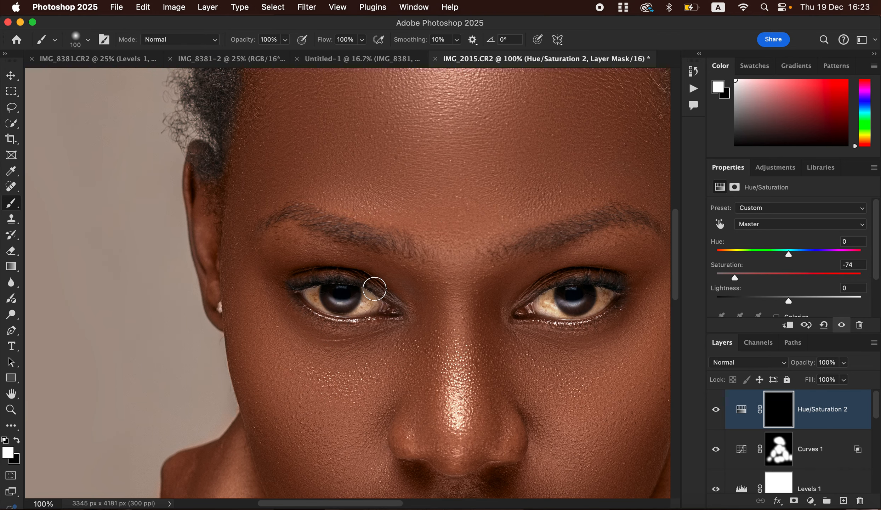
key("bracketleft")
mouse_move(315, 291)
left_mouse_down()
mouse_move(336, 312)
mouse_move(353, 309)
mouse_move(361, 293)
mouse_move(359, 308)
mouse_move(361, 293)
mouse_move(371, 308)
mouse_move(366, 294)
mouse_move(356, 312)
mouse_move(309, 290)
mouse_move(366, 291)
left_mouse_up()
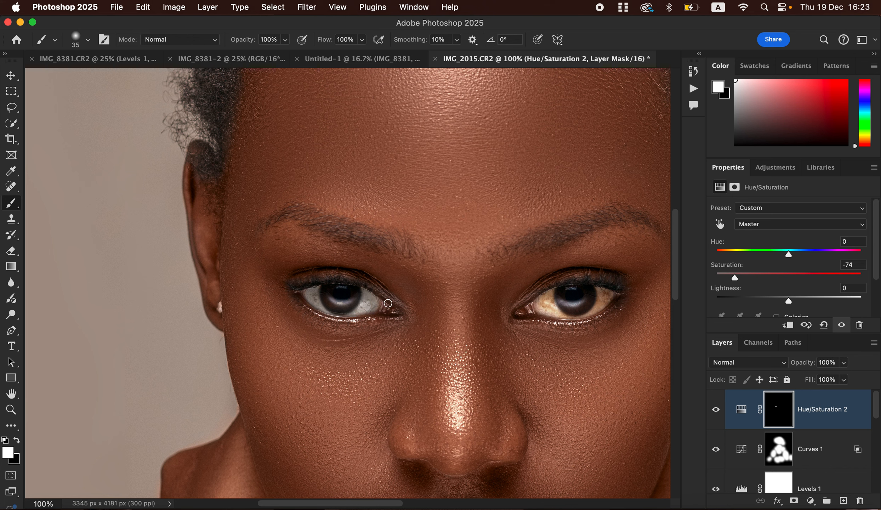
mouse_move(549, 294)
left_mouse_down()
mouse_move(582, 313)
mouse_move(599, 292)
mouse_move(598, 303)
mouse_move(609, 293)
mouse_move(599, 303)
mouse_move(599, 289)
mouse_move(606, 298)
mouse_move(538, 300)
mouse_move(556, 313)
left_mouse_up()
scroll(466, 410, "down", 10)
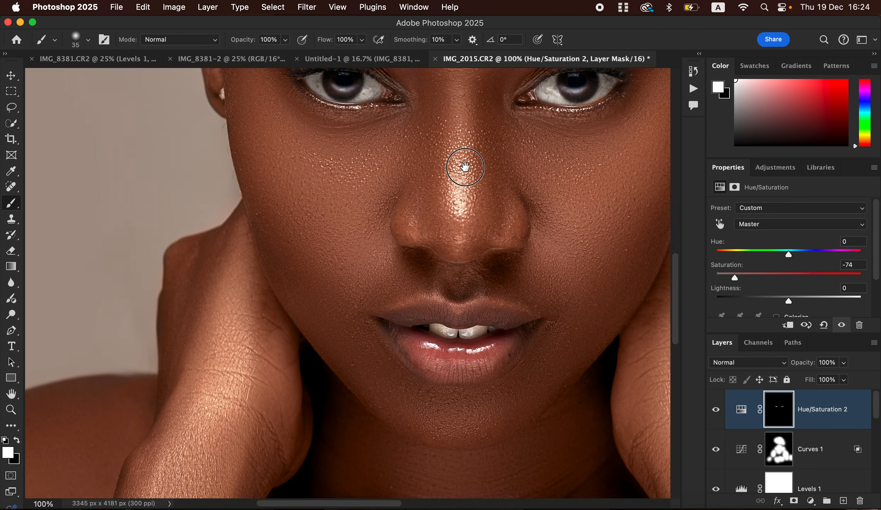
mouse_move(423, 269)
left_mouse_down()
mouse_move(478, 271)
mouse_move(421, 269)
left_mouse_up()
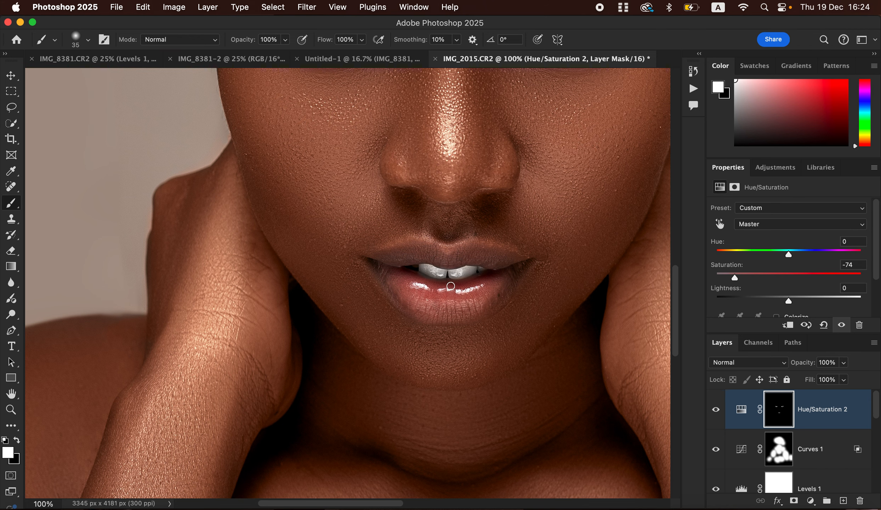
key("super+minus")
key("super+minus")
key("super+minus")
key("super+minus")
key("super+minus")
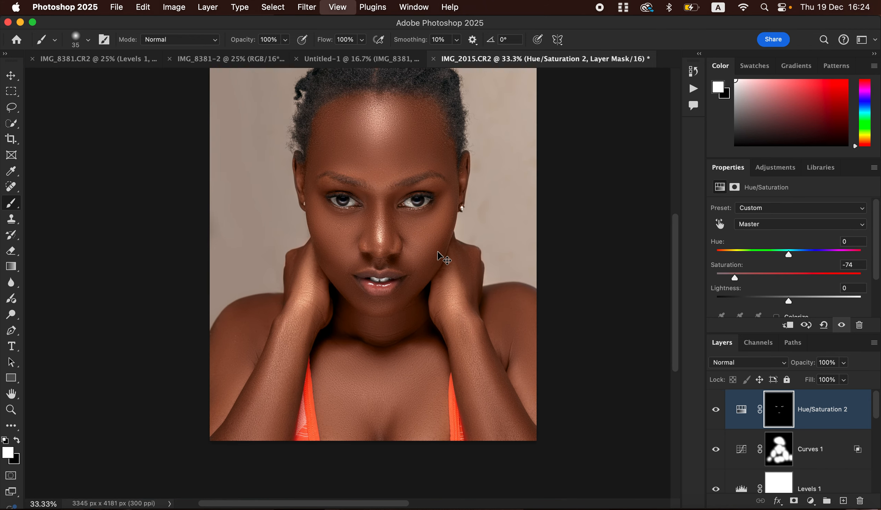
key("super+plus")
key("super+plus")
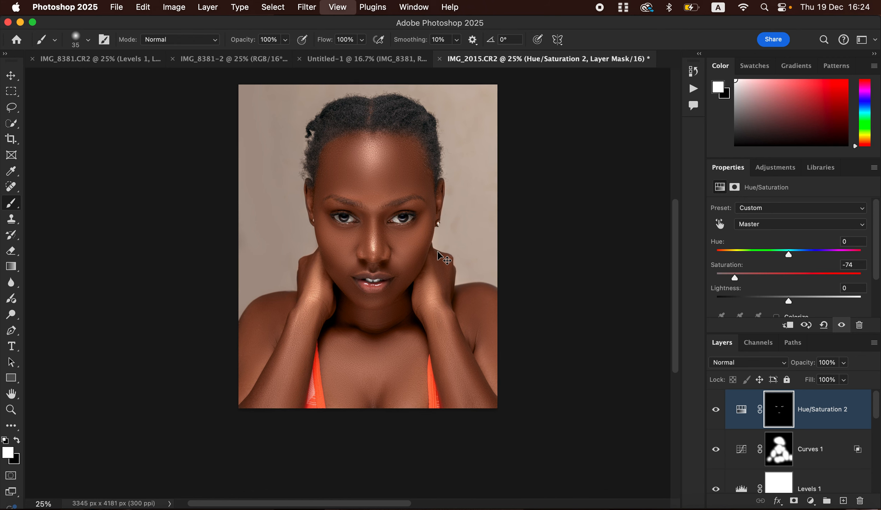
scroll(677, 325, "up", 3)
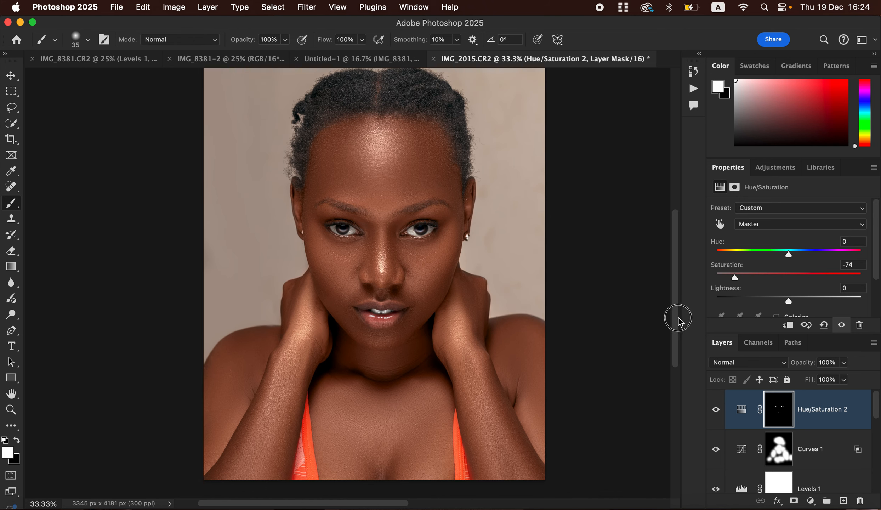
scroll(677, 329, "up", 1)
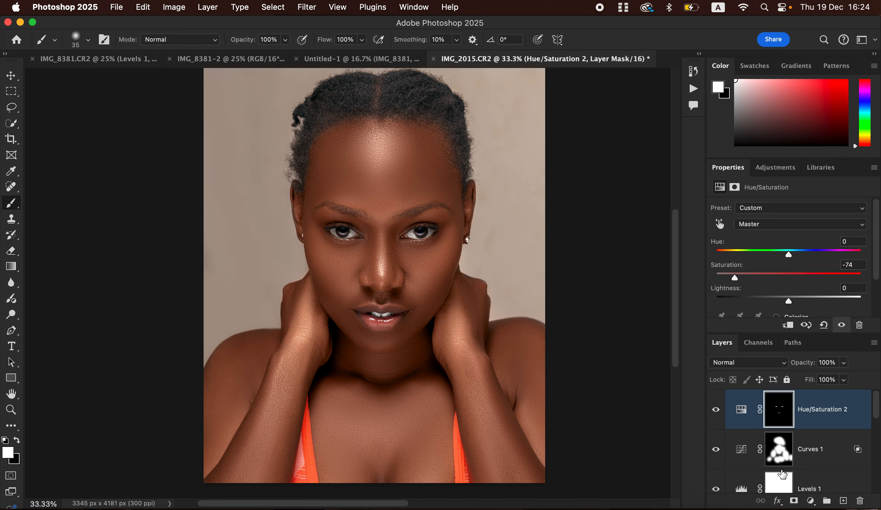
Add a Selective Color layer setting Whites Yellow to -100, with its mask inverted to black
left_click(810, 502)
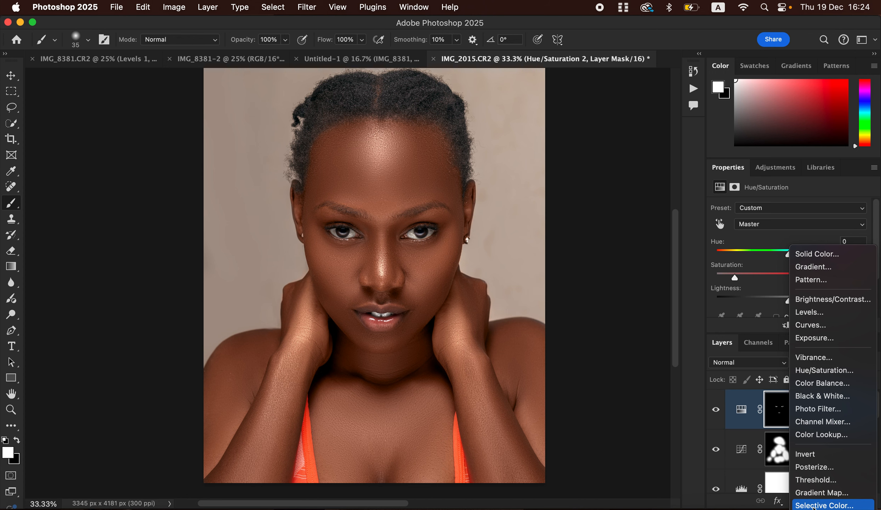
left_click(814, 505)
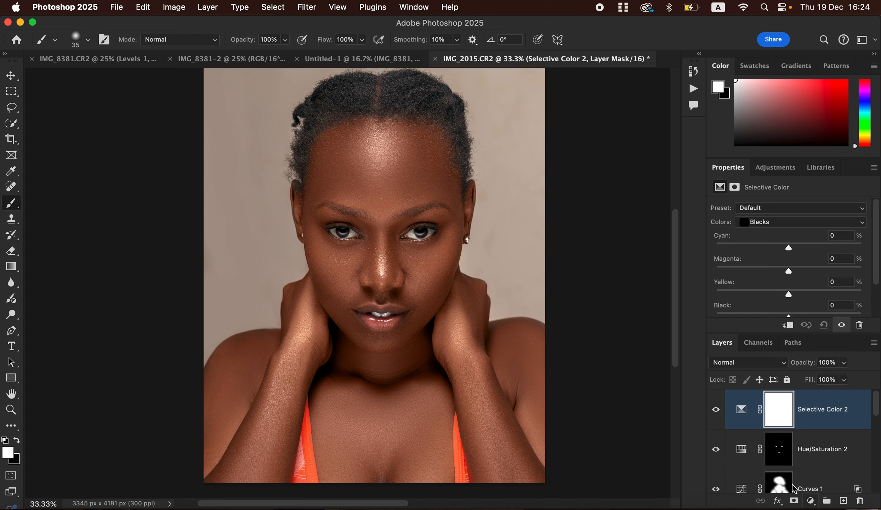
left_click(771, 224)
left_click(768, 201)
left_click_drag(787, 294, 711, 293)
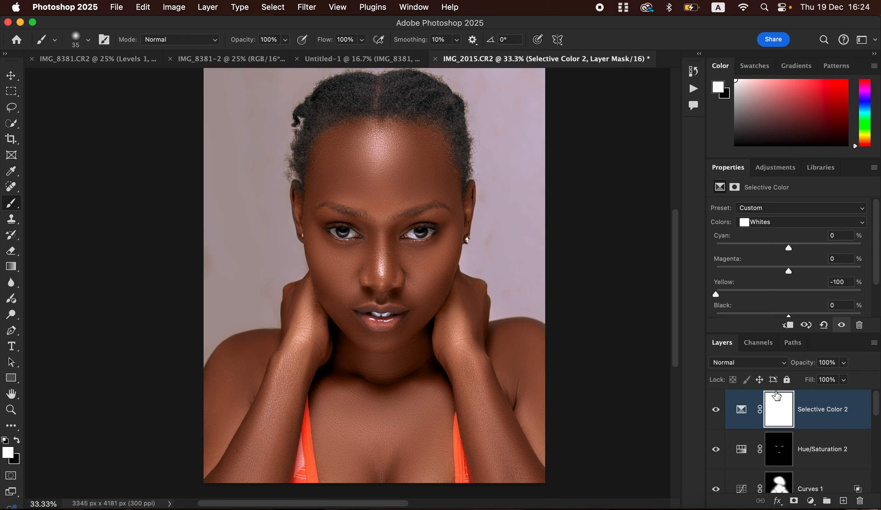
key("super+i")
Paint the cool tint onto the left and right background with a large brush, then compare
left_click_drag(472, 249, 474, 290)
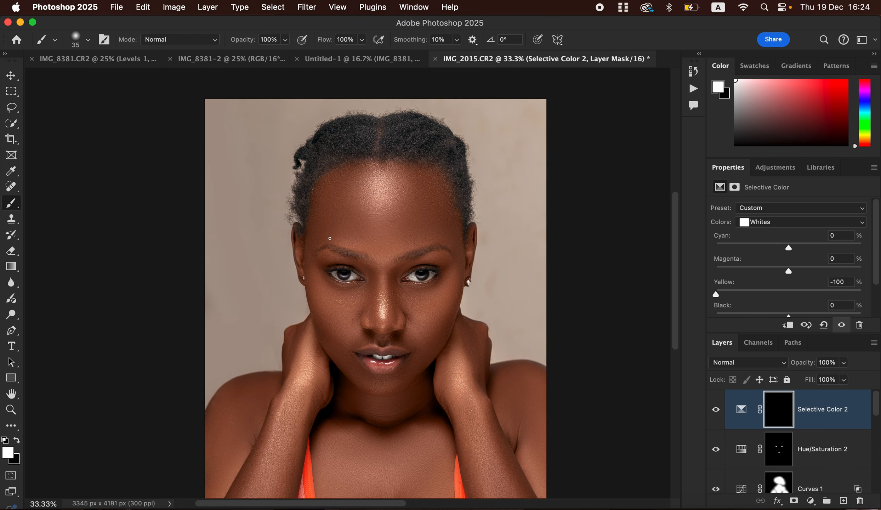
key("bracketright")
key("bracketright")
key("bracketright")
key("bracketright")
key("bracketright")
key("bracketright")
key("bracketright")
key("bracketright")
key("bracketright")
key("bracketright")
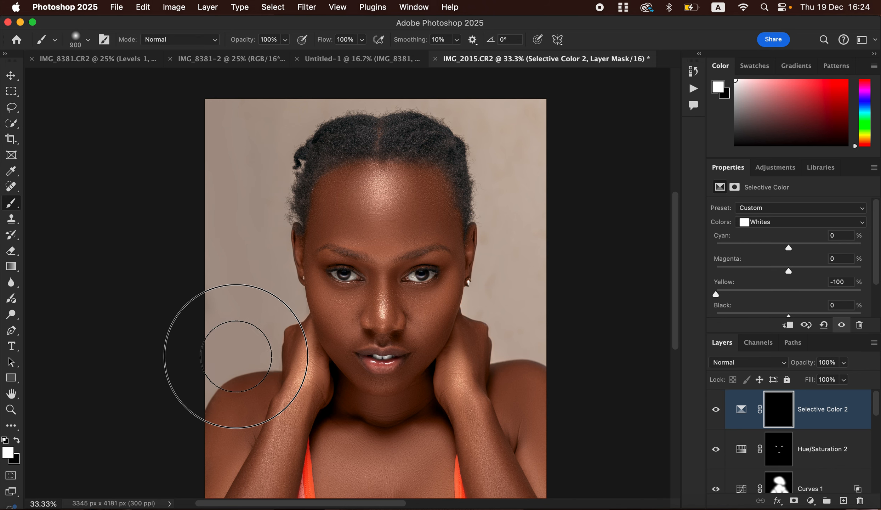
key("bracketright")
left_click(230, 361)
mouse_move(256, 346)
left_mouse_down()
mouse_move(265, 168)
mouse_move(343, 108)
mouse_move(406, 97)
mouse_move(276, 109)
mouse_move(488, 114)
mouse_move(515, 183)
mouse_move(507, 309)
mouse_move(519, 295)
mouse_move(527, 338)
mouse_move(485, 130)
left_mouse_up()
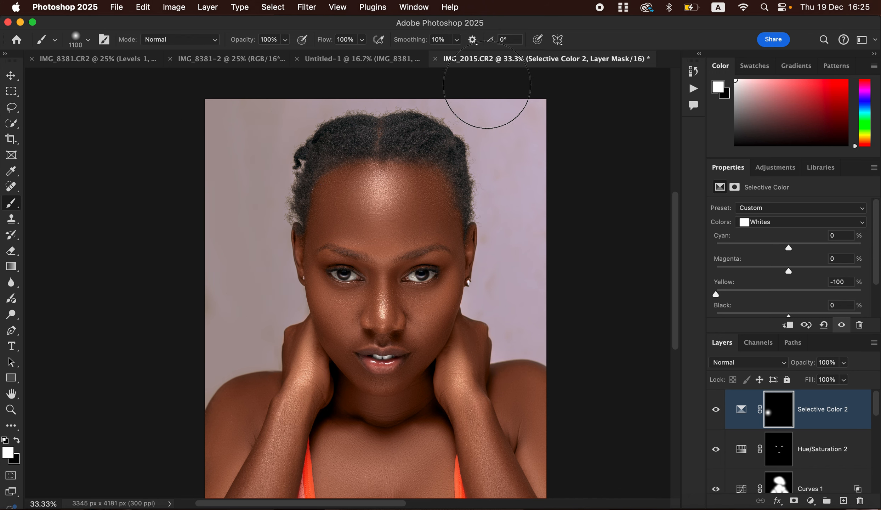
mouse_move(521, 252)
left_mouse_down()
mouse_move(513, 283)
mouse_move(546, 341)
left_mouse_up()
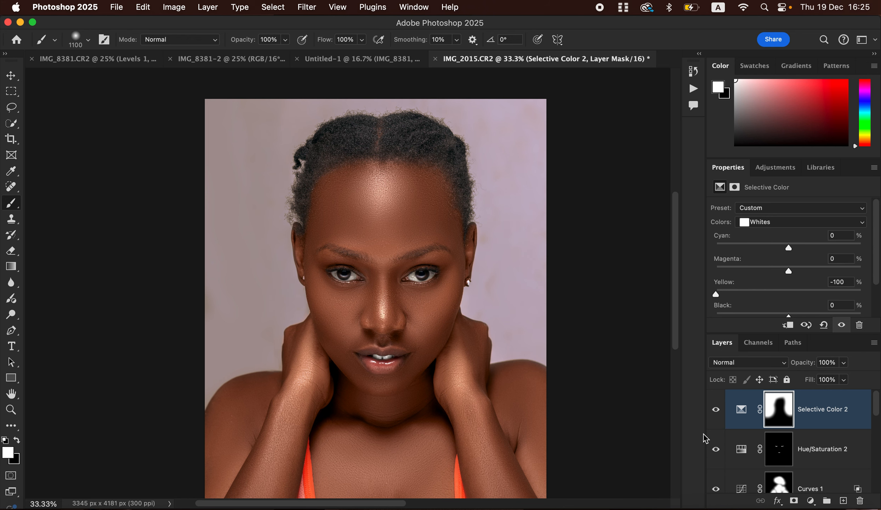
left_click(714, 417)
left_click(715, 418)
left_click_drag(876, 411, 875, 488)
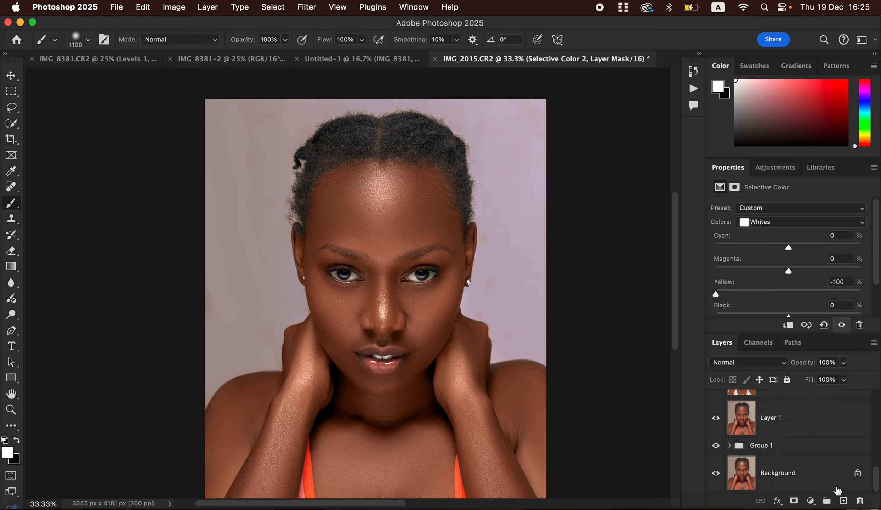
left_click(716, 474, "alt")
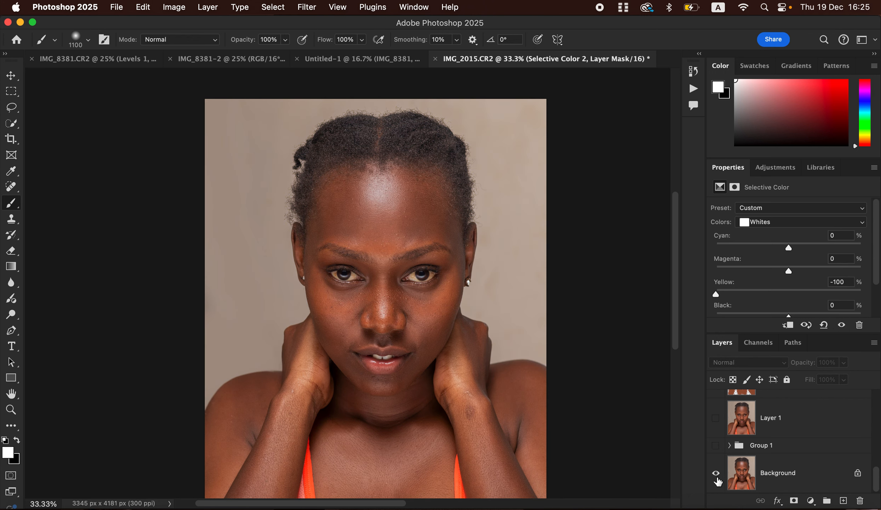
left_click(716, 477, "alt")
left_click(716, 477, "alt")
left_click(716, 477, "alt")
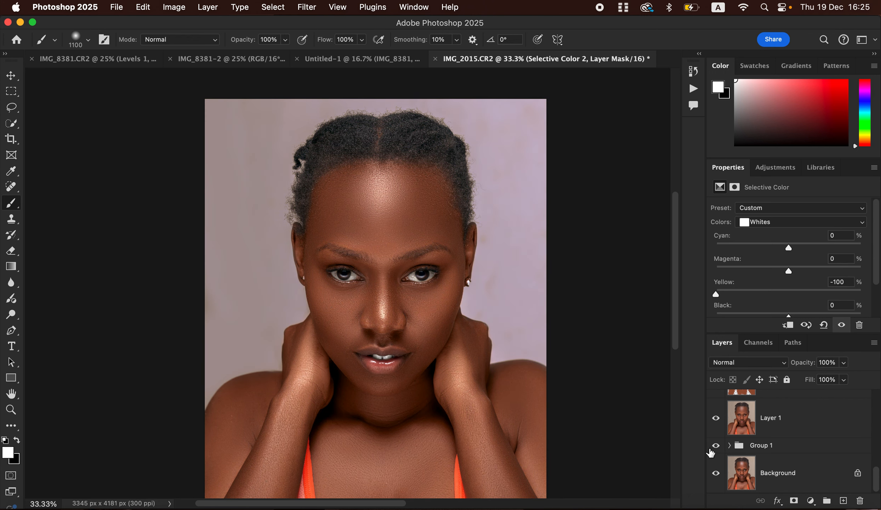
Export the portrait with Export As as a JPG at quality 7 using Bicubic Sharper resampling
left_click(115, 5)
mouse_move(147, 203)
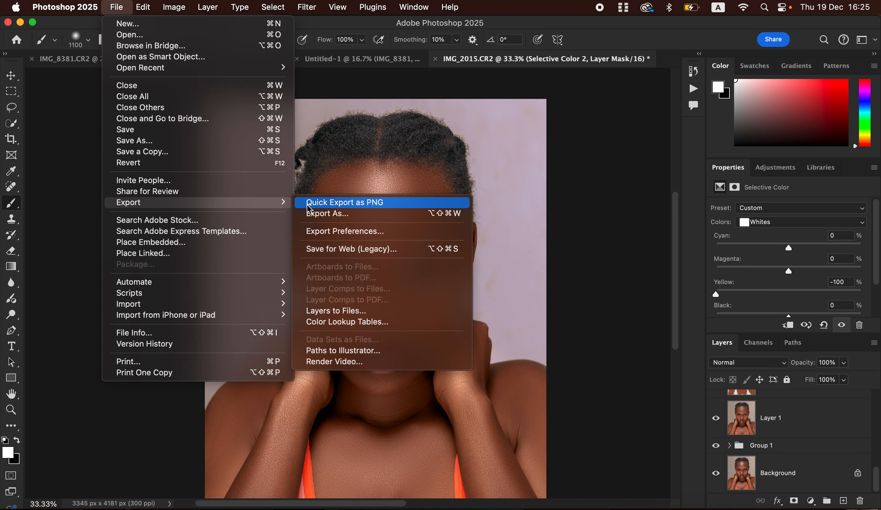
left_click(340, 212)
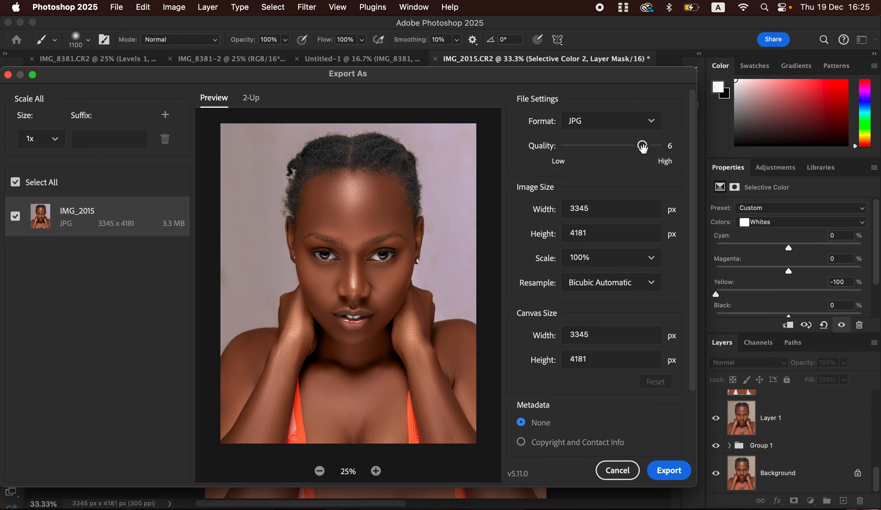
left_click_drag(642, 146, 657, 145)
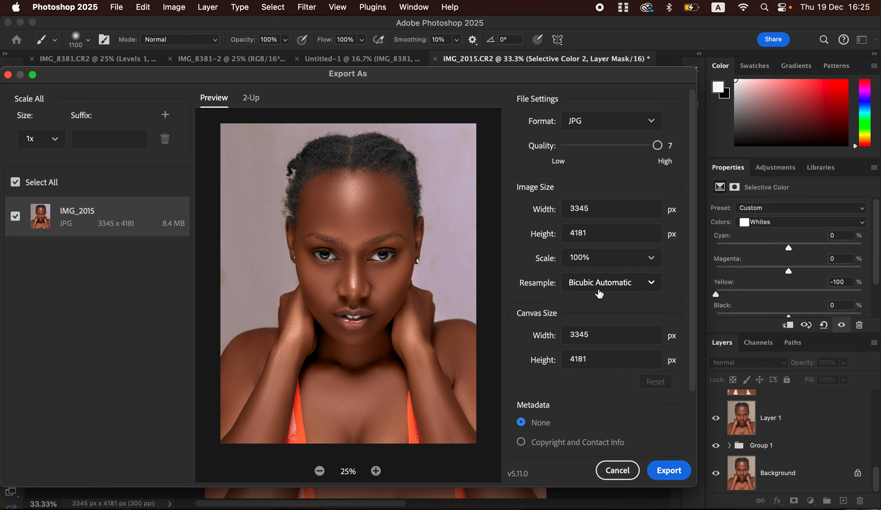
left_click(610, 287)
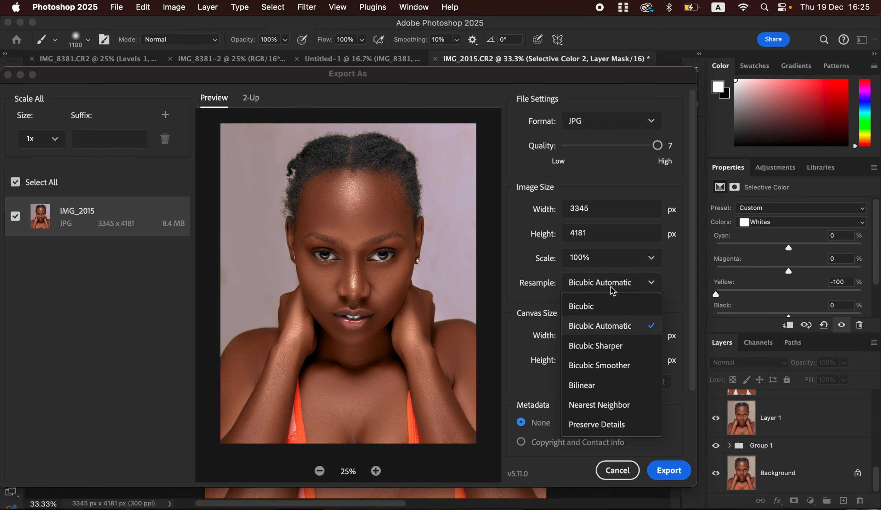
left_click(612, 343)
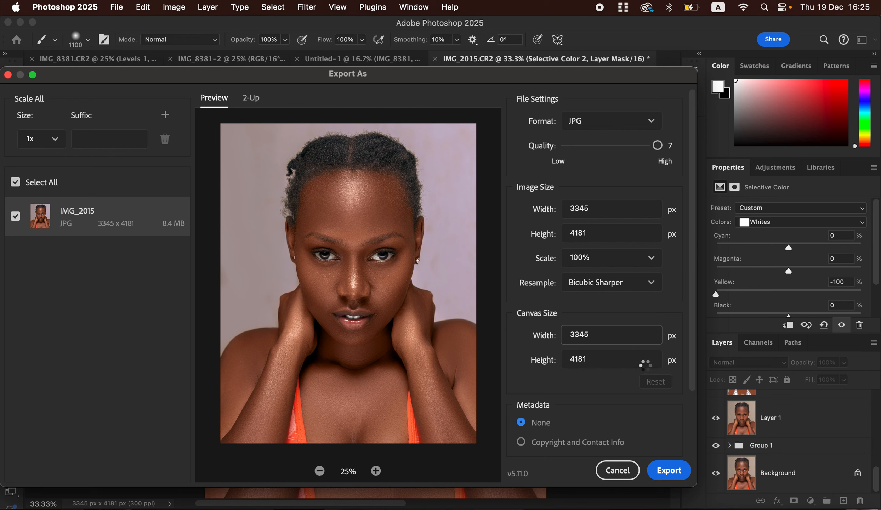
left_click_drag(692, 329, 685, 398)
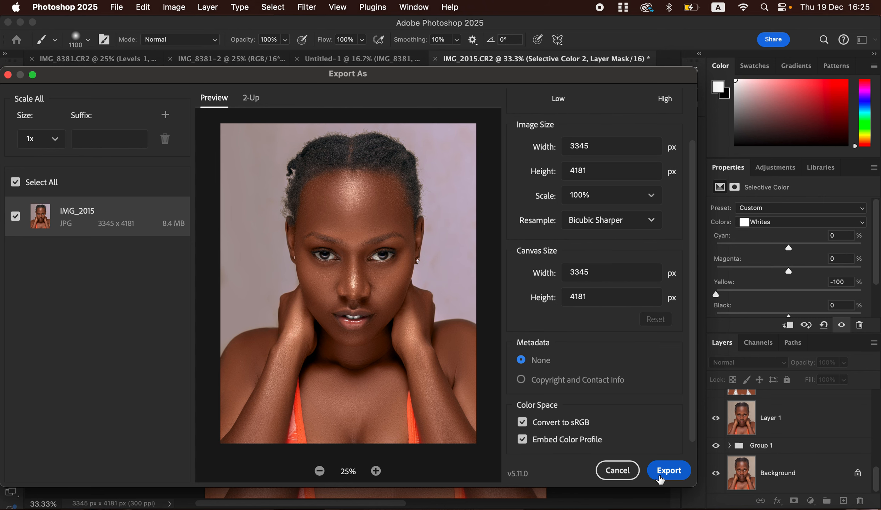
left_click(618, 471)
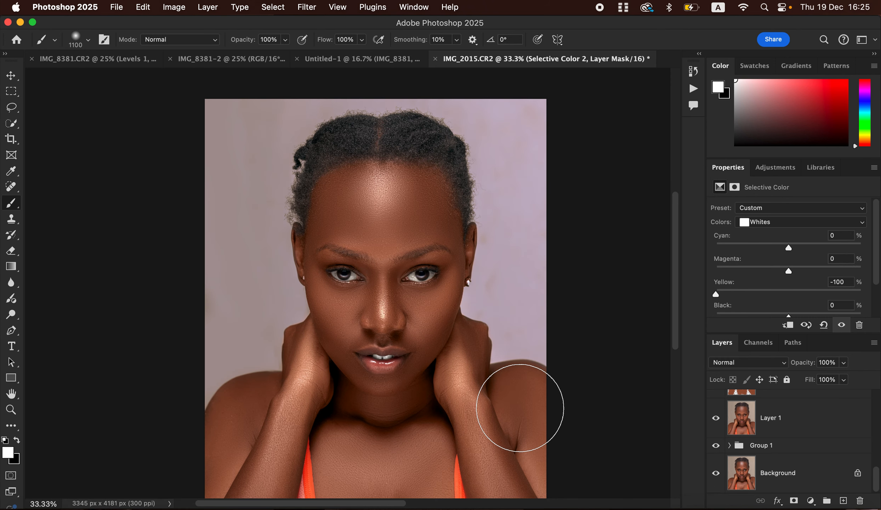